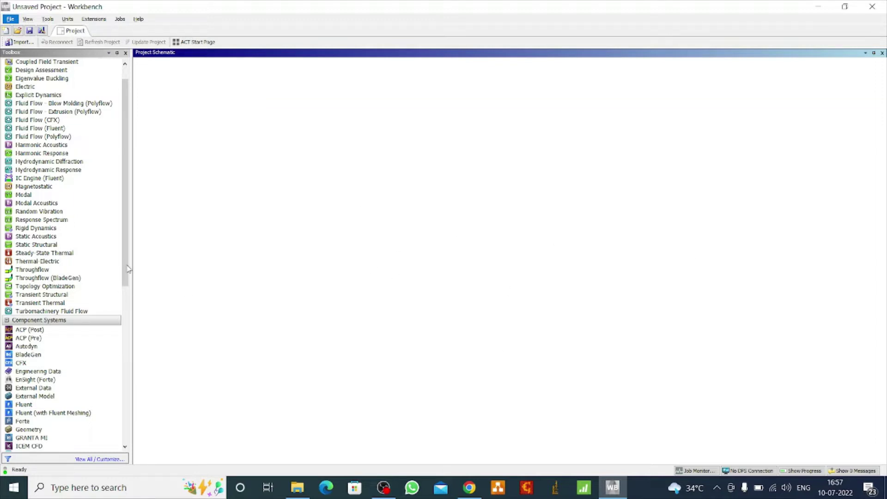
Add a standalone Geometry component system to the project and open its geometry in DesignModeler
{"action": "left_click_drag", "start_coordinate": [127, 265], "coordinate": [127, 291]}
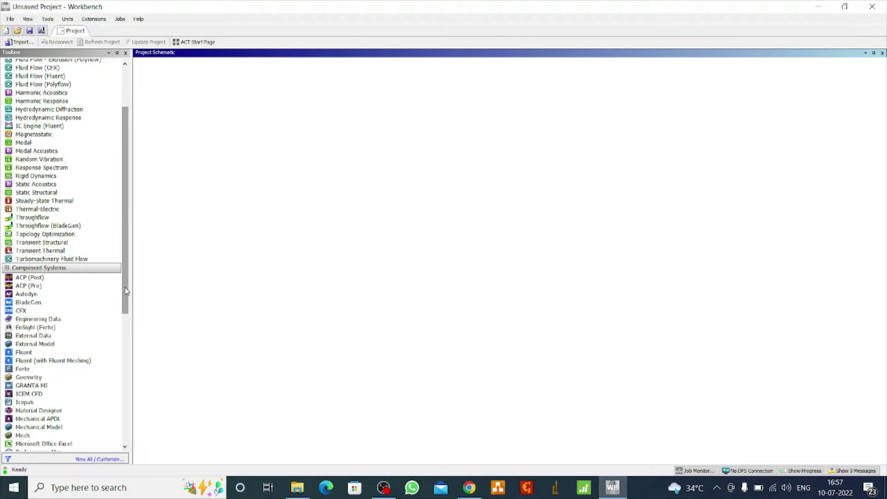
{"action": "double_click", "coordinate": [29, 378]}
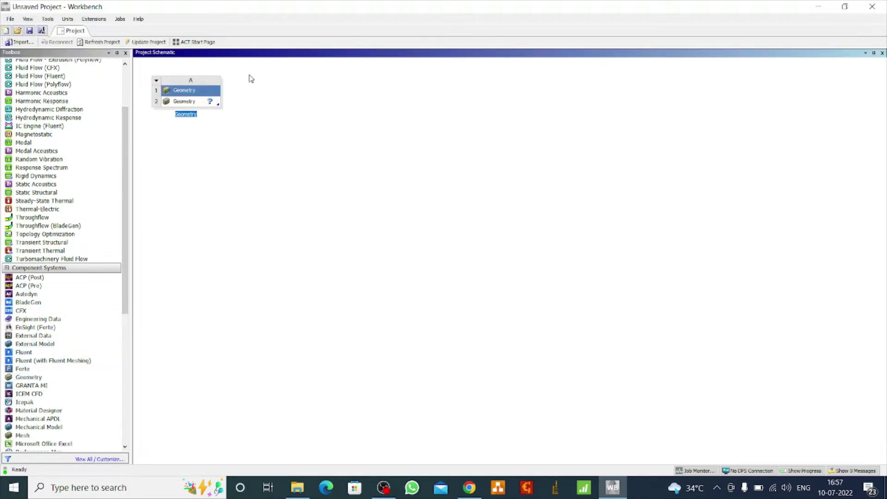
{"action": "right_click", "coordinate": [202, 102]}
{"action": "left_click", "coordinate": [257, 109]}
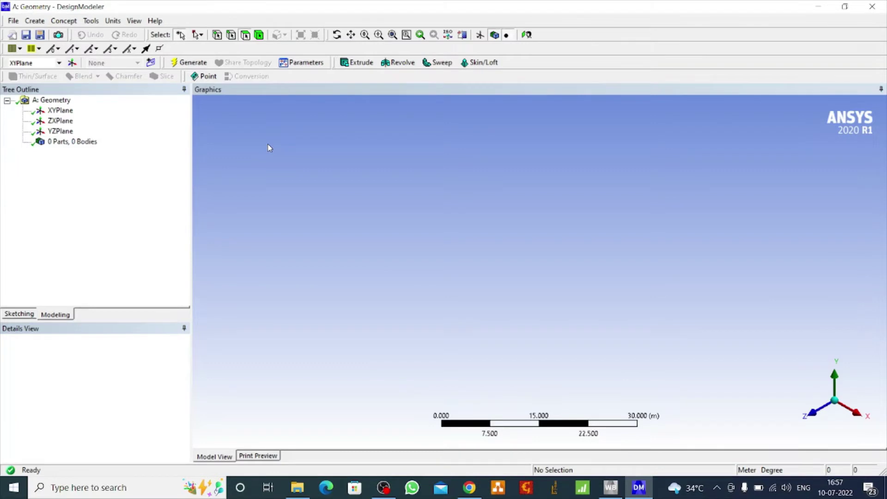
View XYPlane face-on and set the model's length unit to millimetres
{"action": "left_click", "coordinate": [67, 111]}
{"action": "left_click", "coordinate": [527, 35]}
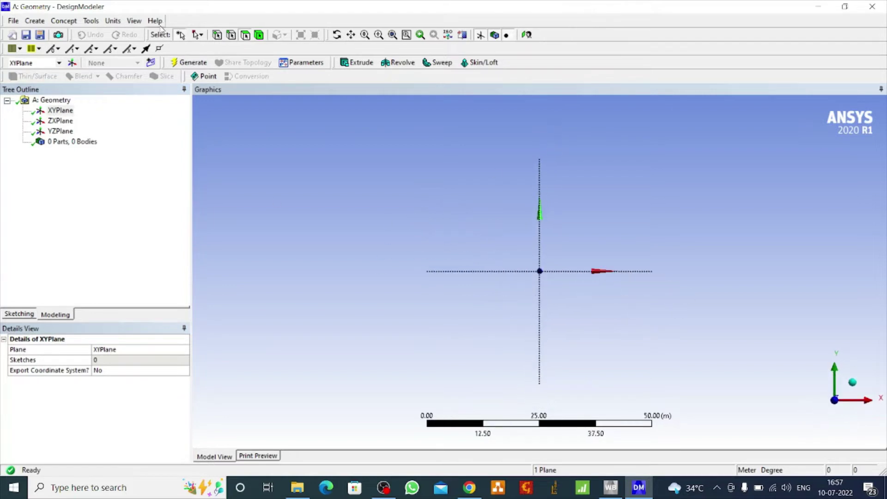
{"action": "left_click", "coordinate": [113, 21]}
{"action": "left_click", "coordinate": [134, 57]}
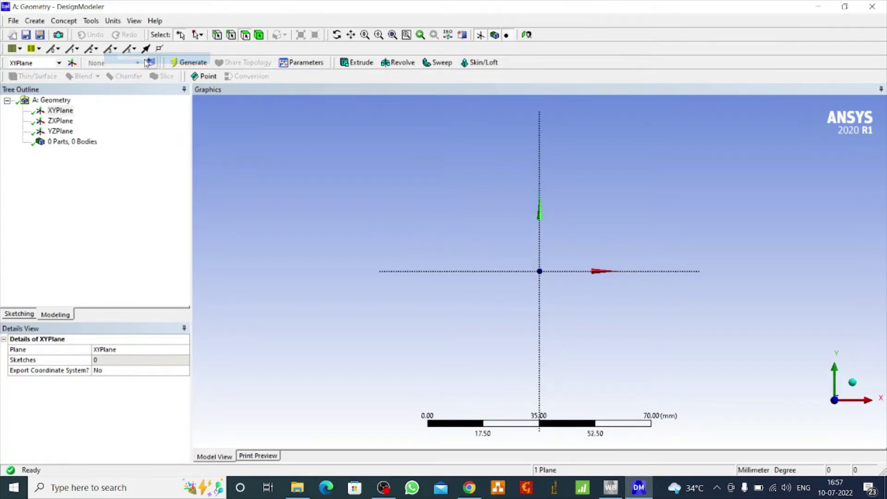
{"action": "left_click", "coordinate": [35, 21]}
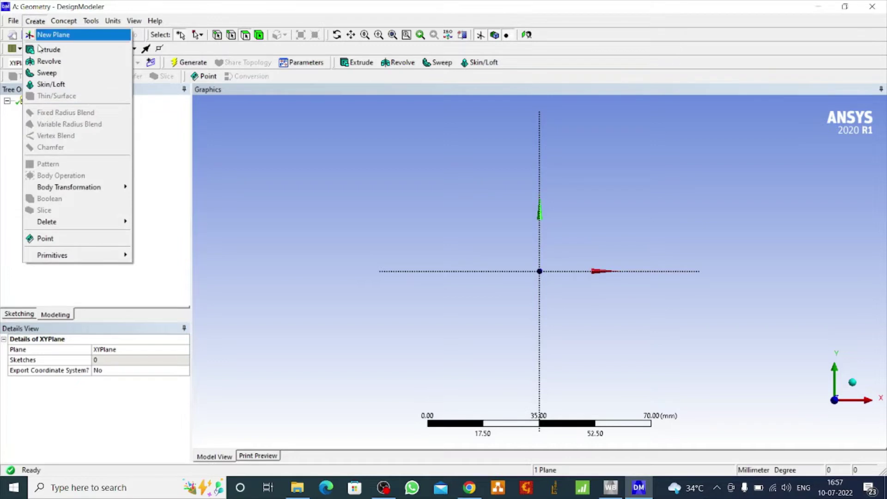
{"action": "mouse_move", "coordinate": [83, 191]}
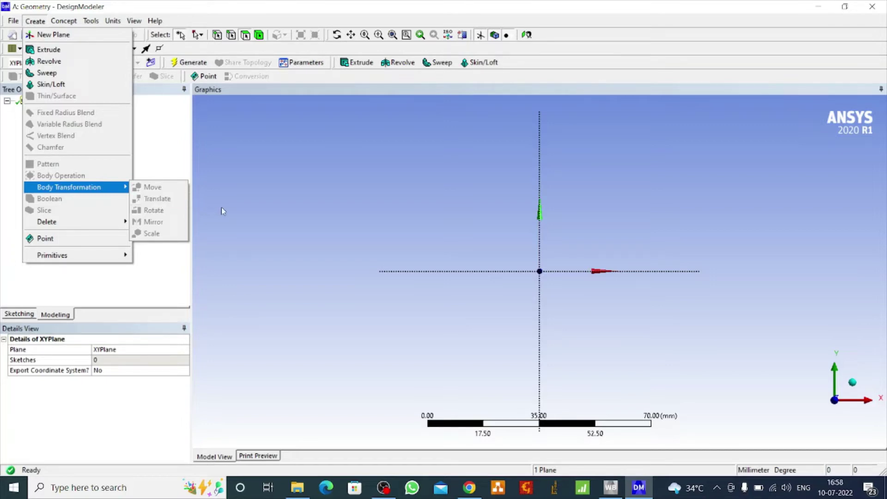
{"action": "left_click", "coordinate": [262, 199]}
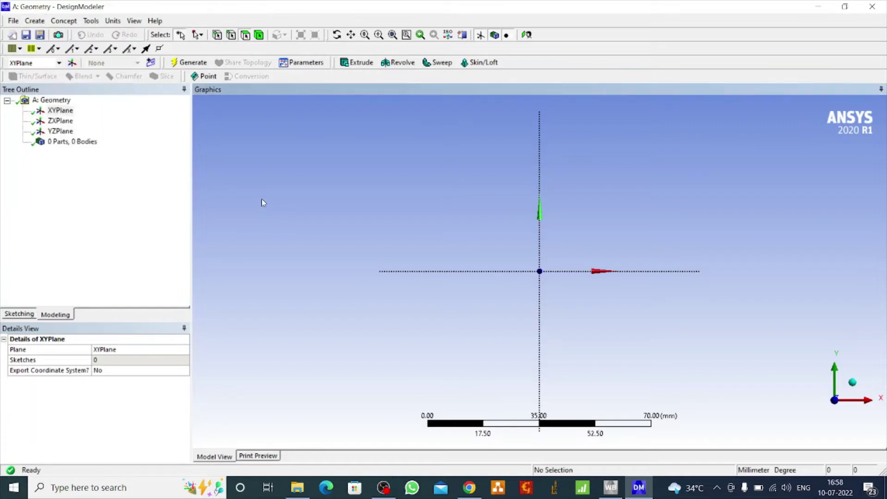
Generate a box primitive on XYPlane with the Z coordinate of its first point set to 100 mm
{"action": "left_click", "coordinate": [36, 21]}
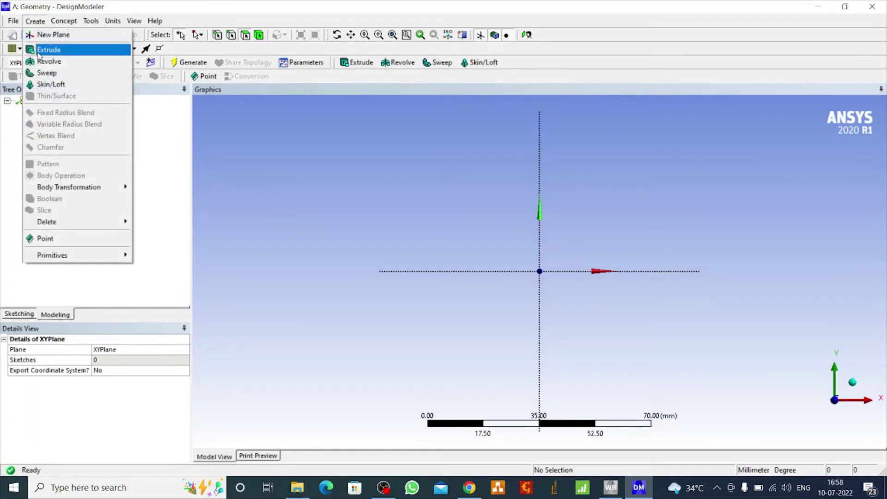
{"action": "mouse_move", "coordinate": [93, 261]}
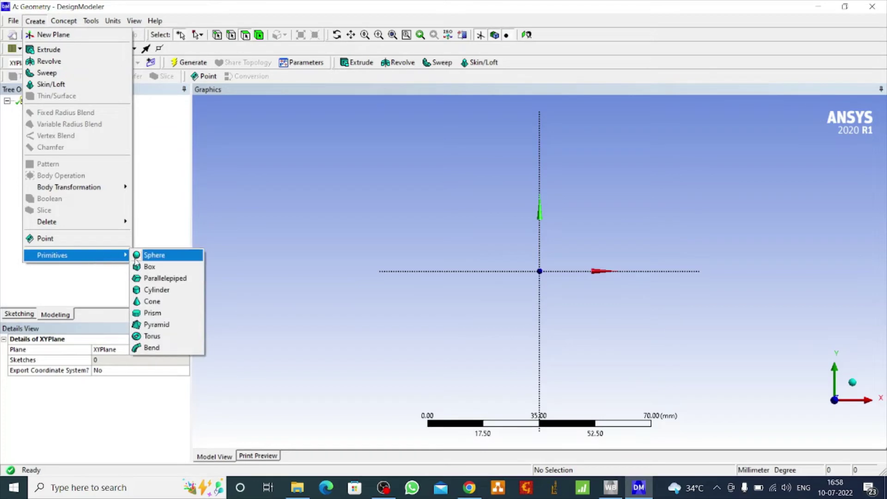
{"action": "left_click", "coordinate": [157, 267]}
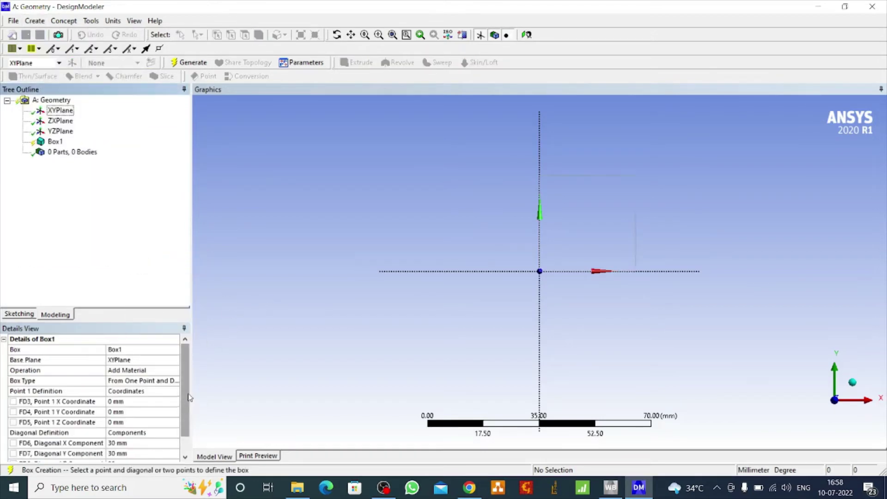
{"action": "scroll", "coordinate": [104, 425], "scroll_direction": "down", "scroll_amount": 2}
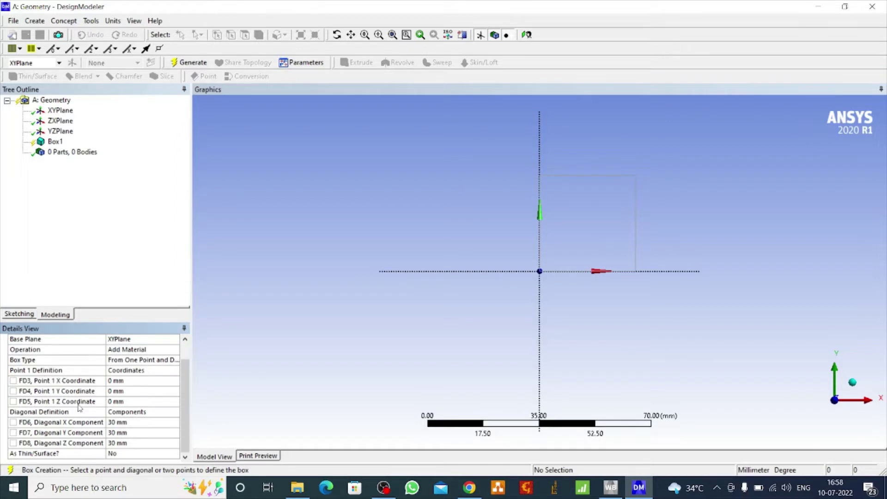
{"action": "left_click", "coordinate": [133, 402]}
{"action": "type", "text": "100"}
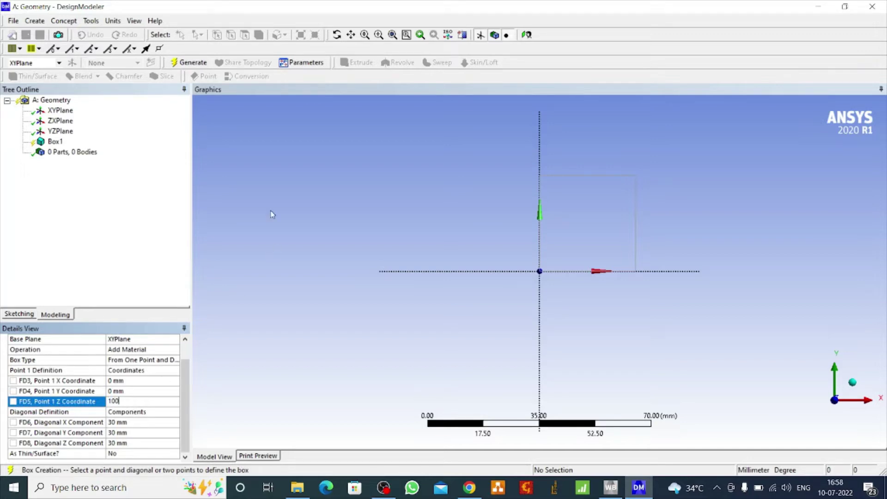
{"action": "left_click", "coordinate": [194, 63]}
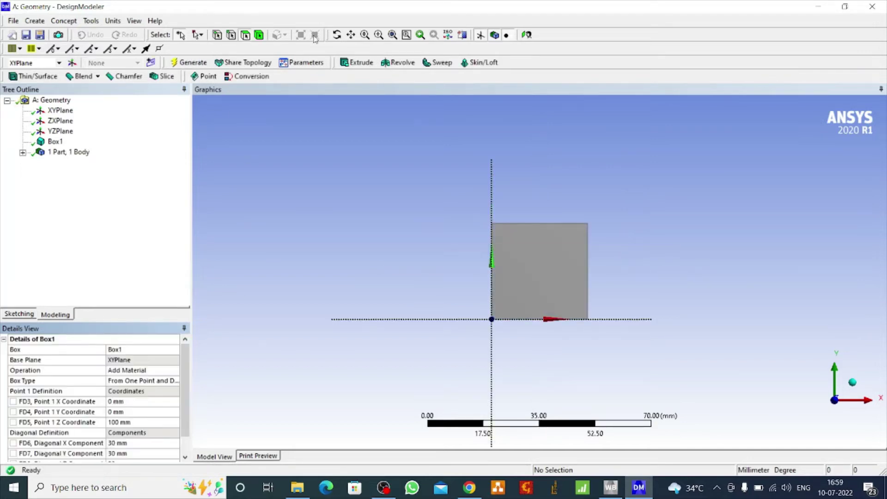
Rename the solid body under the part as "box"
{"action": "middle_click_drag", "start_coordinate": [357, 109], "coordinate": [523, 242]}
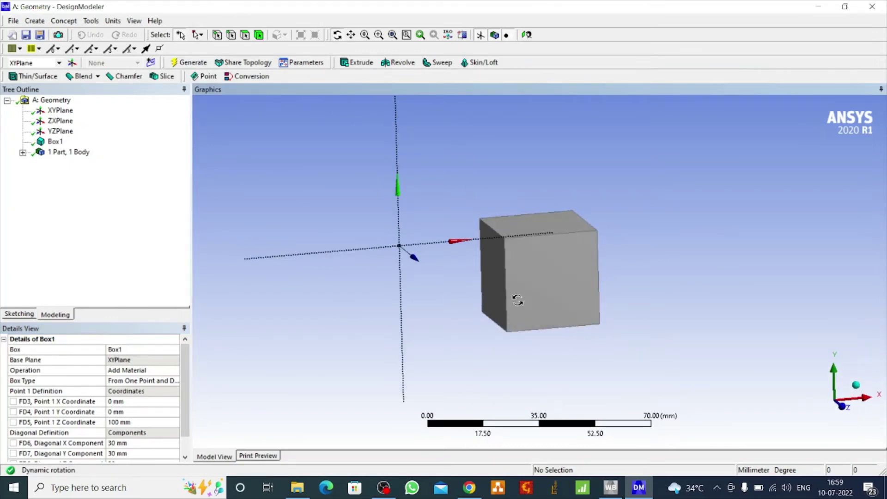
{"action": "middle_click_drag", "start_coordinate": [389, 252], "coordinate": [410, 259]}
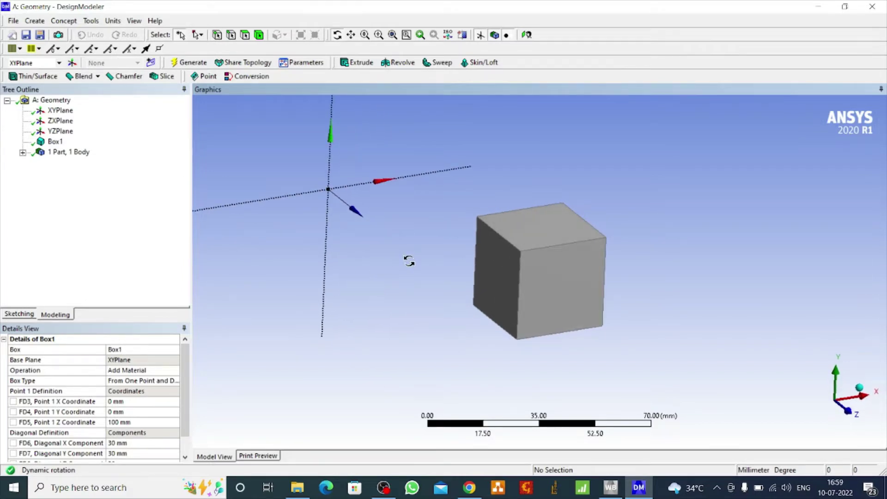
{"action": "left_click", "coordinate": [23, 152]}
{"action": "left_click", "coordinate": [69, 163]}
{"action": "right_click", "coordinate": [70, 165]}
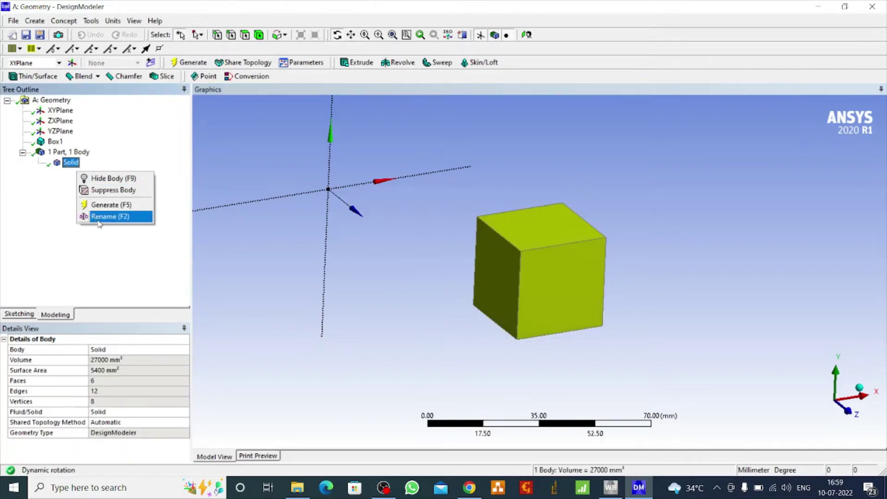
{"action": "left_click", "coordinate": [101, 224]}
{"action": "type", "text": "box"}
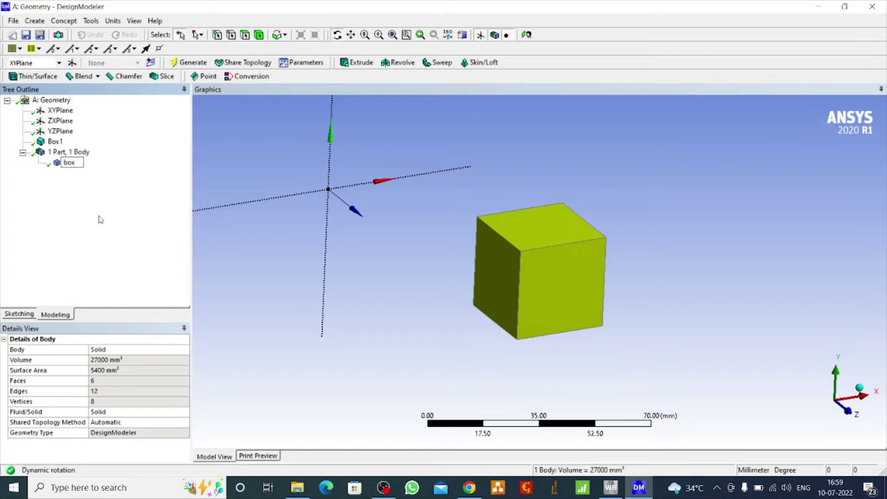
{"action": "key", "text": "Return"}
Start a Move body transformation by plane on the box body, with XYPlane as its source plane
{"action": "left_click_drag", "start_coordinate": [456, 184], "coordinate": [416, 209]}
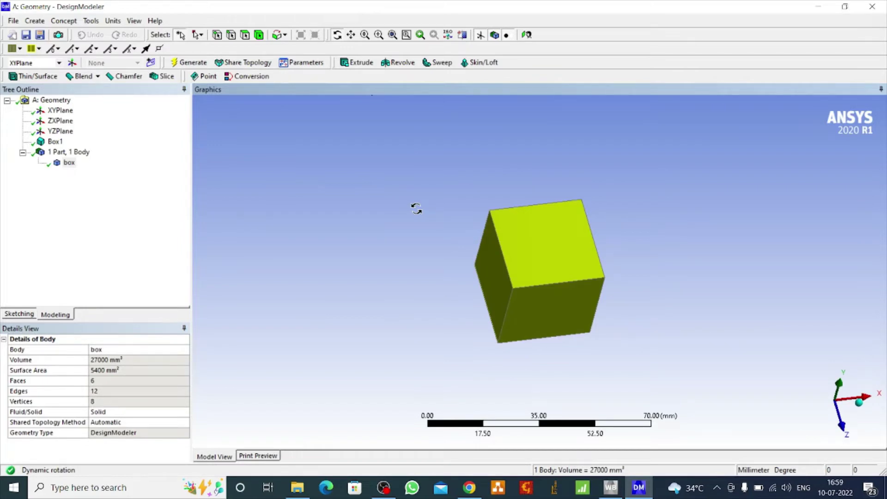
{"action": "left_click", "coordinate": [527, 35]}
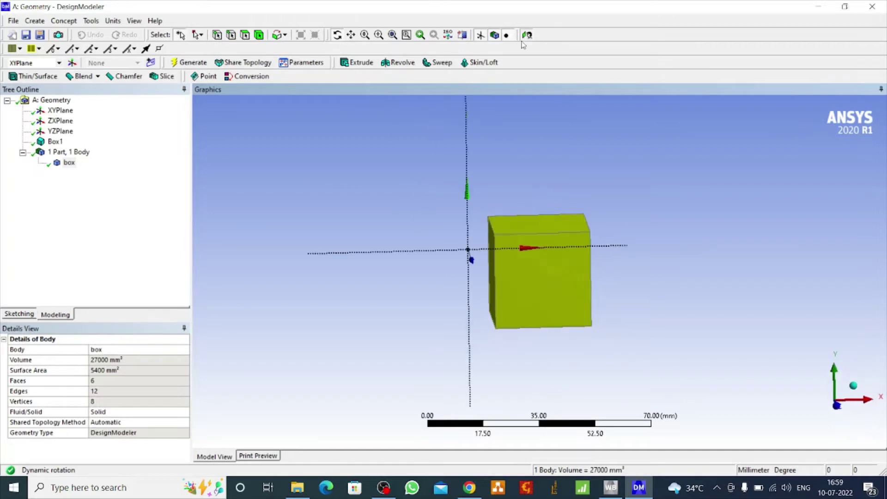
{"action": "left_click", "coordinate": [34, 21]}
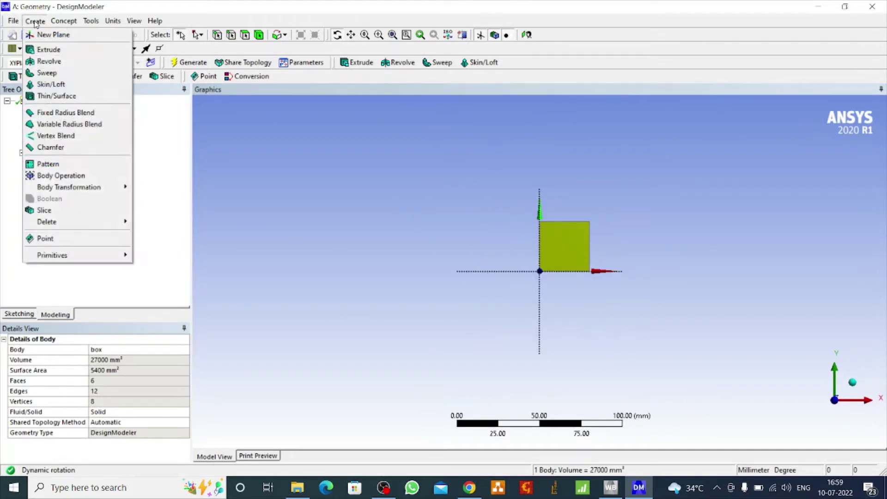
{"action": "mouse_move", "coordinate": [75, 189]}
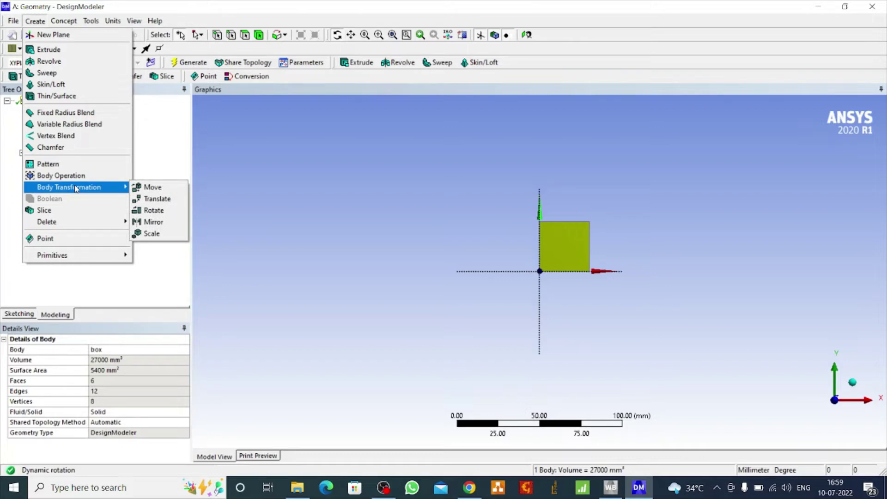
{"action": "left_click", "coordinate": [156, 188]}
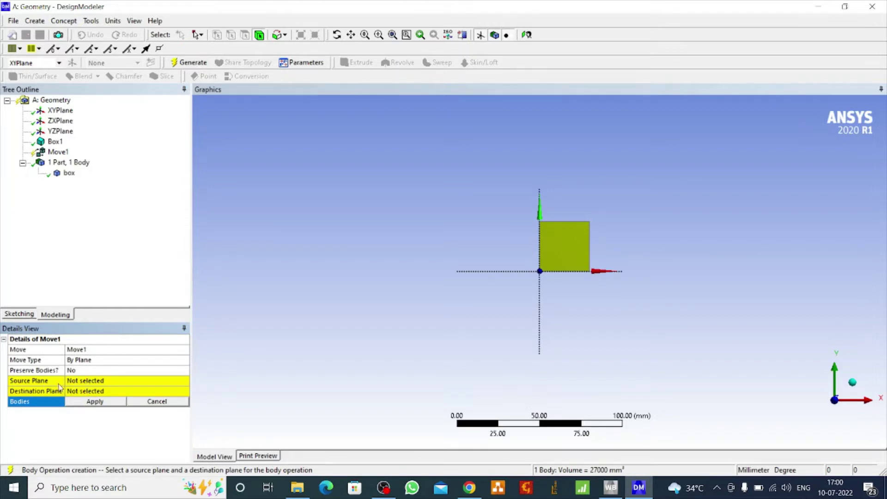
{"action": "left_click", "coordinate": [83, 381]}
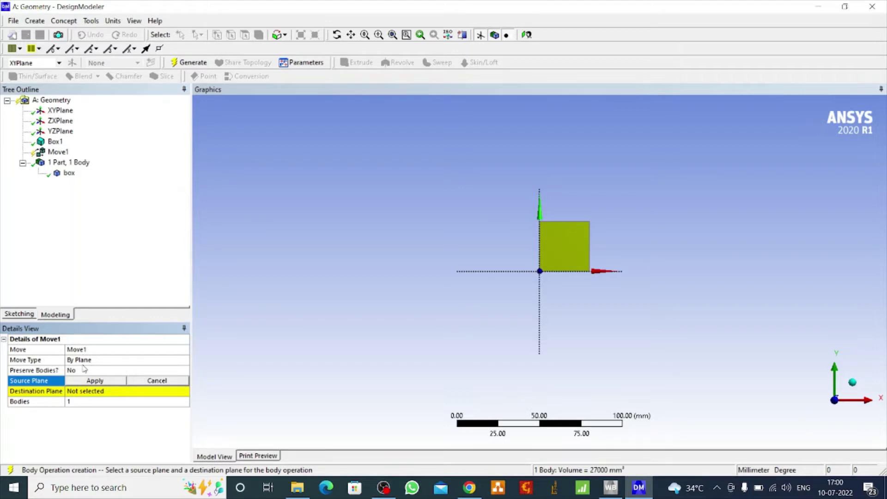
{"action": "left_click", "coordinate": [60, 111]}
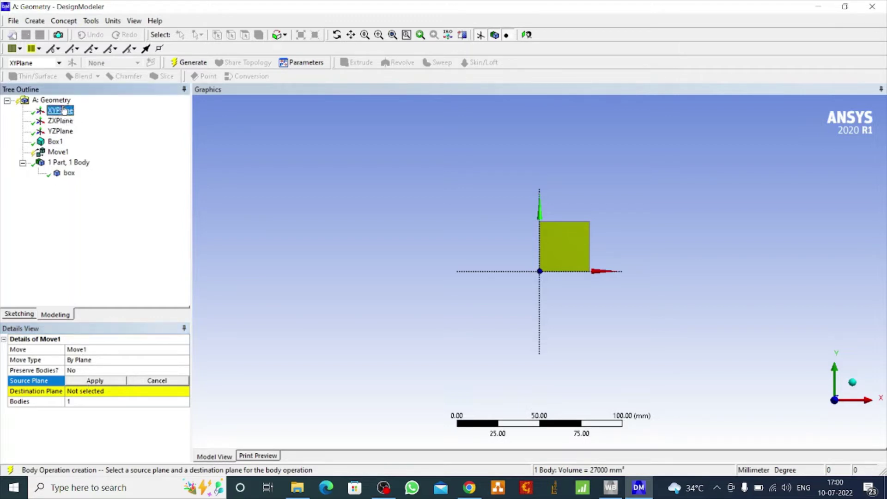
{"action": "left_click", "coordinate": [95, 380]}
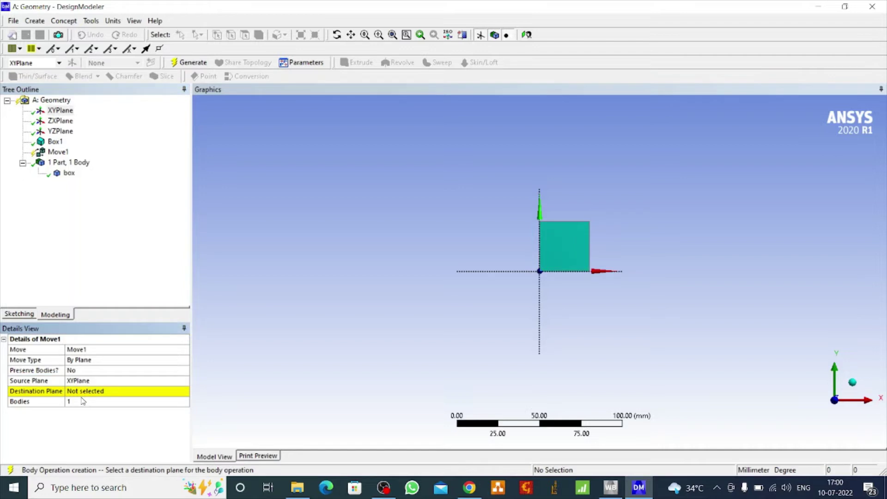
Set ZXPlane as the destination plane of the move and generate it
{"action": "left_click", "coordinate": [82, 392]}
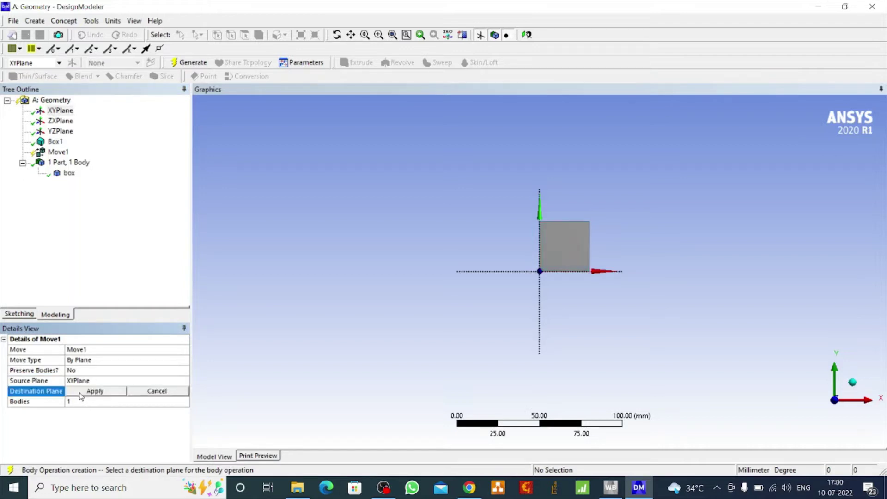
{"action": "left_click", "coordinate": [60, 121]}
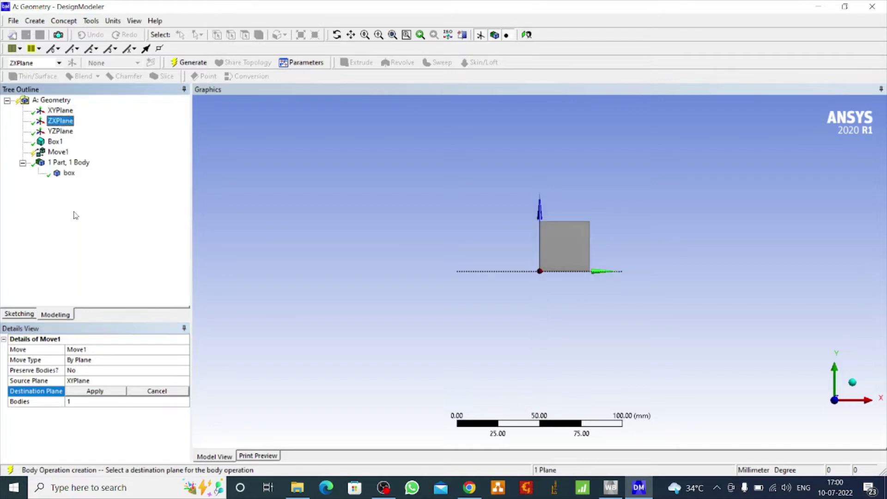
{"action": "left_click", "coordinate": [88, 392]}
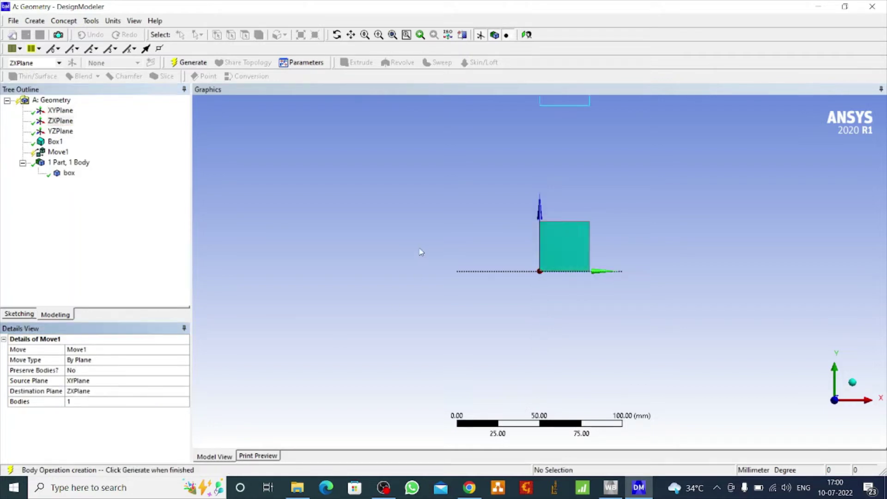
{"action": "left_click", "coordinate": [194, 63]}
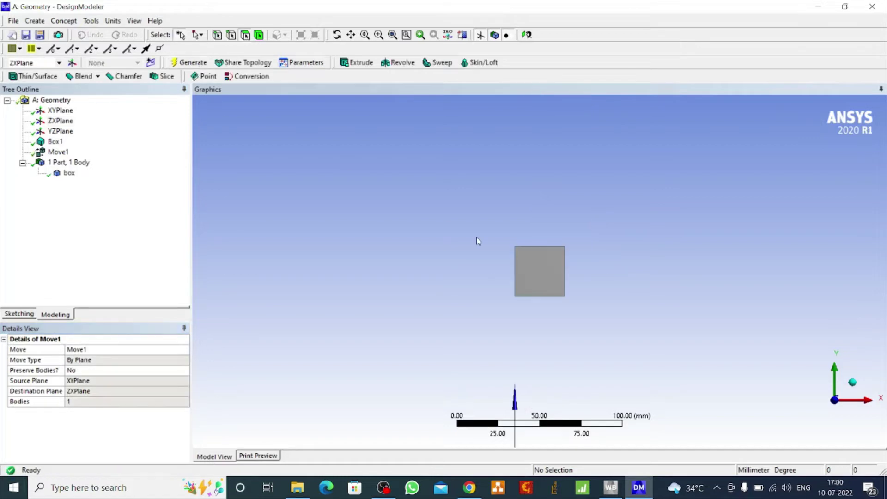
Inspect the moved box against XYPlane and delete the Move feature
{"action": "left_click", "coordinate": [60, 110]}
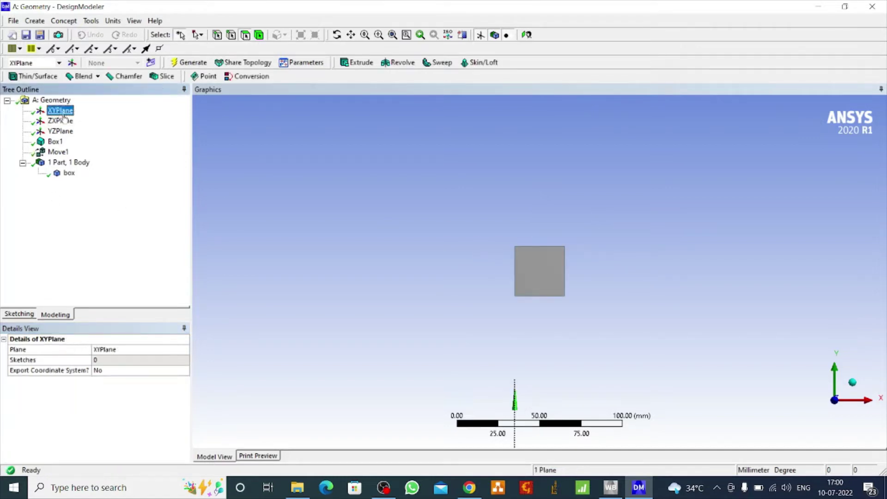
{"action": "left_click", "coordinate": [528, 35]}
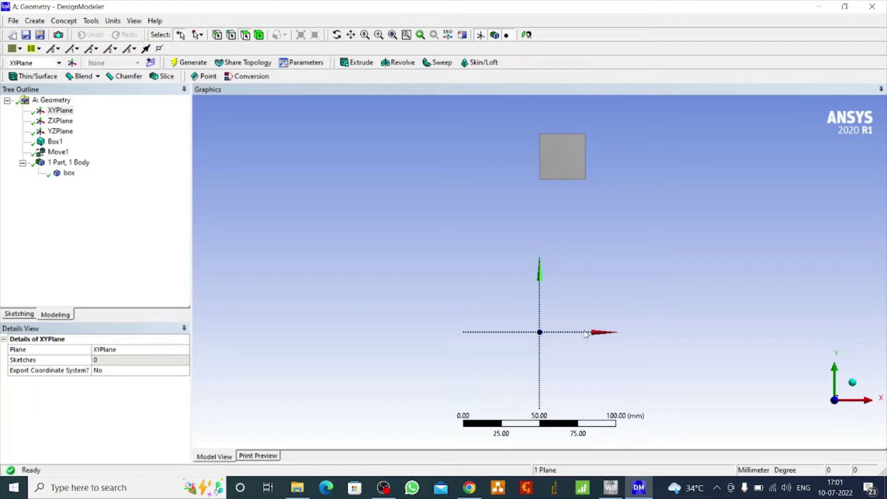
{"action": "right_click", "coordinate": [62, 152]}
{"action": "left_click", "coordinate": [108, 233]}
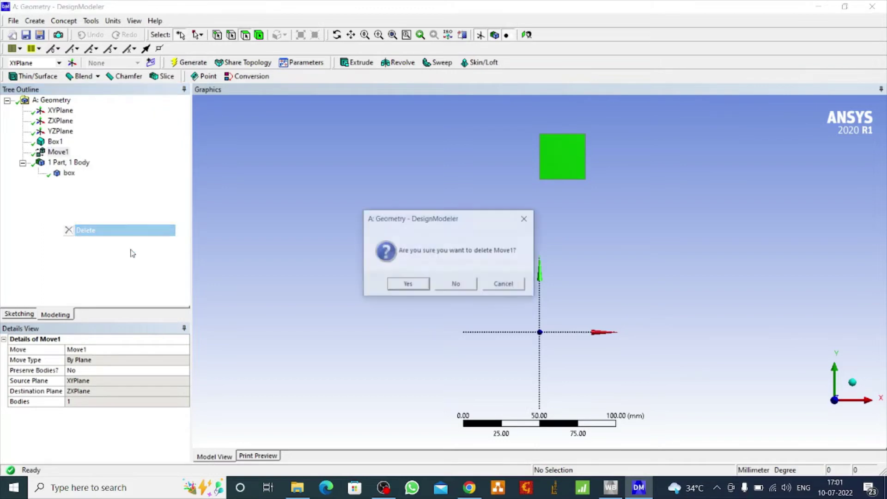
{"action": "left_click", "coordinate": [405, 285]}
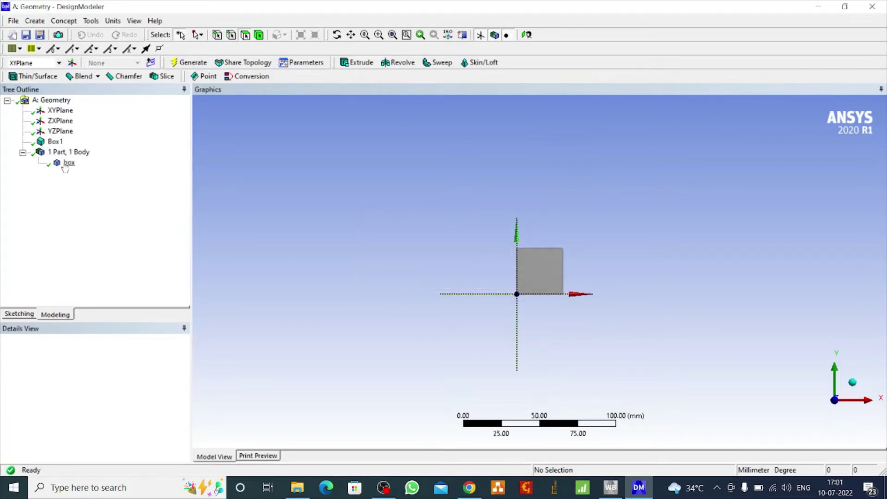
Start a new Move body transformation by plane with XYPlane as its source plane
{"action": "left_click", "coordinate": [35, 21]}
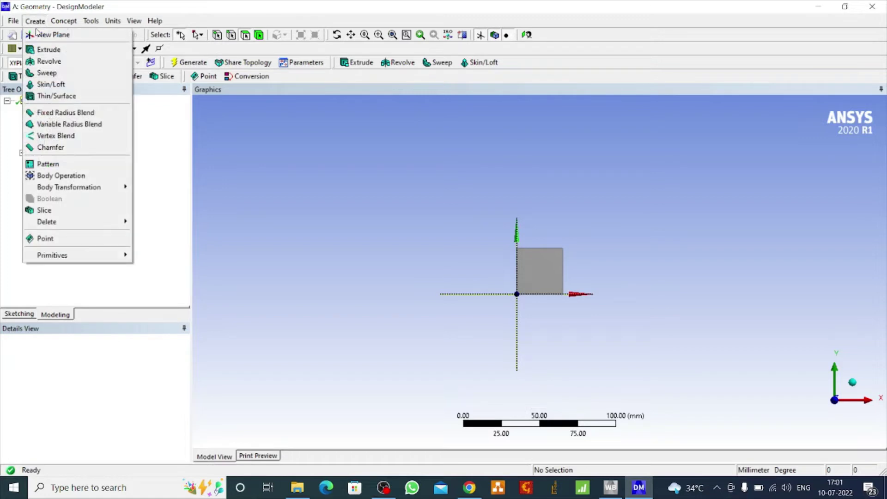
{"action": "mouse_move", "coordinate": [105, 192]}
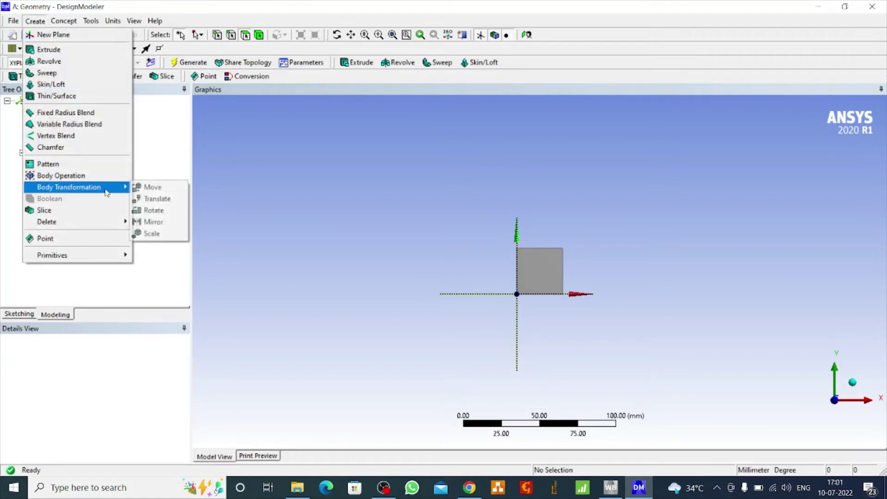
{"action": "left_click", "coordinate": [153, 189]}
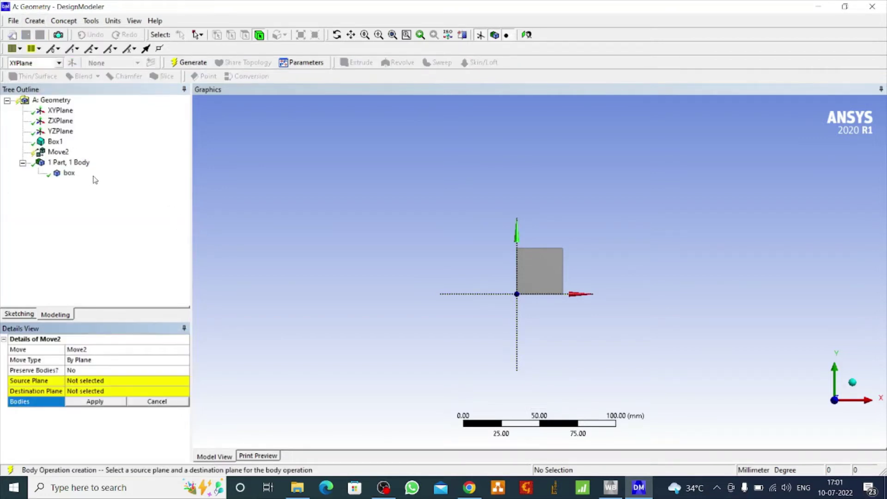
{"action": "left_click", "coordinate": [84, 382]}
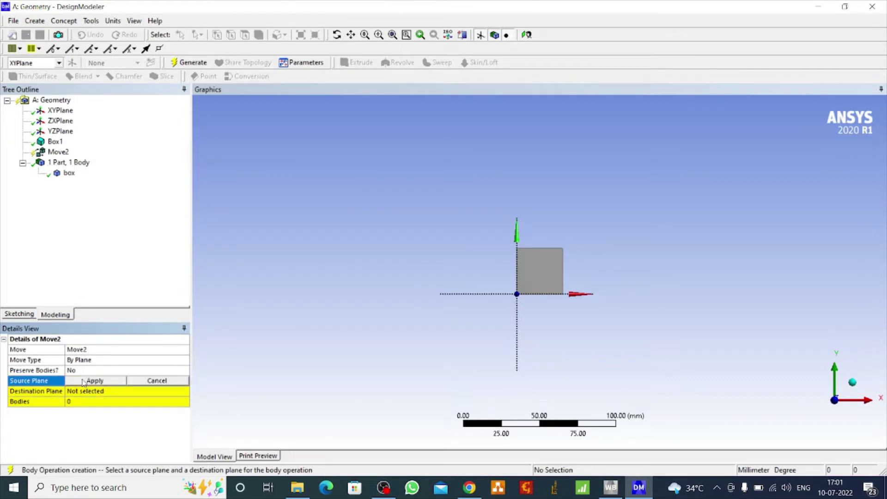
{"action": "left_click", "coordinate": [60, 110]}
{"action": "left_click", "coordinate": [90, 383]}
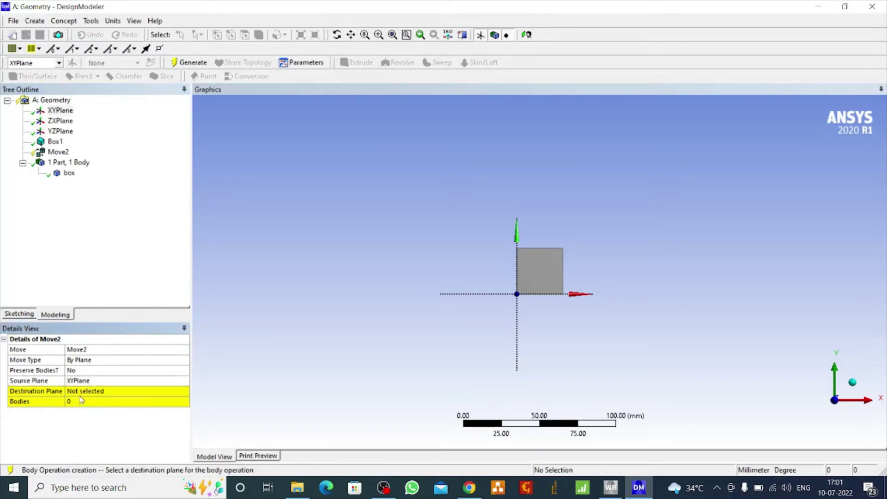
Set YZPlane as the destination plane, choose the box body as the one to move, and generate the move
{"action": "left_click", "coordinate": [81, 394]}
{"action": "left_click", "coordinate": [60, 131]}
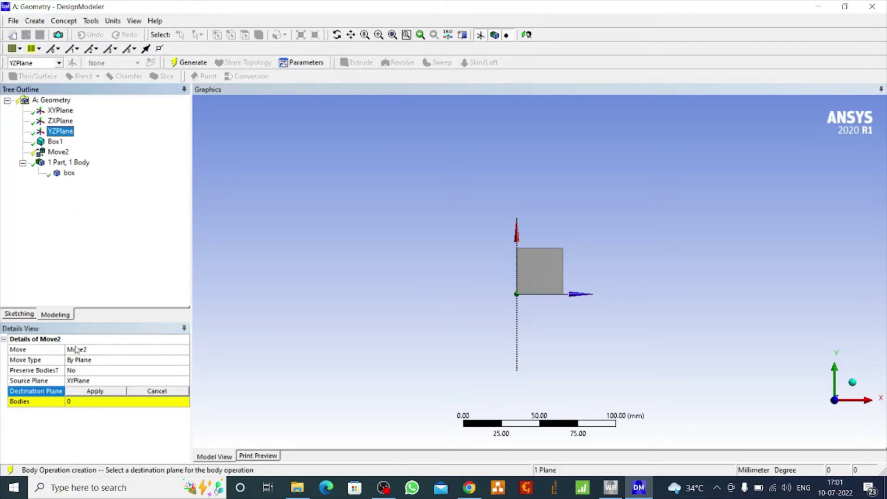
{"action": "left_click", "coordinate": [83, 389]}
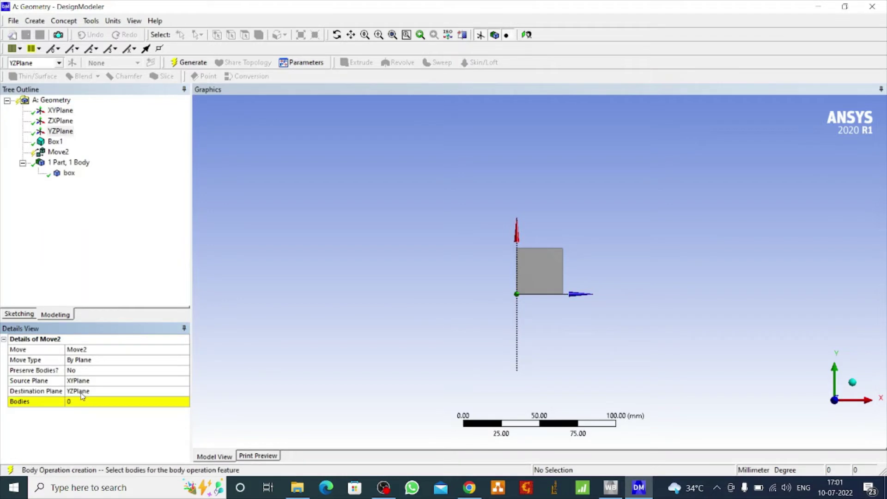
{"action": "left_click", "coordinate": [69, 173]}
{"action": "left_click", "coordinate": [84, 402]}
{"action": "left_click", "coordinate": [84, 402]}
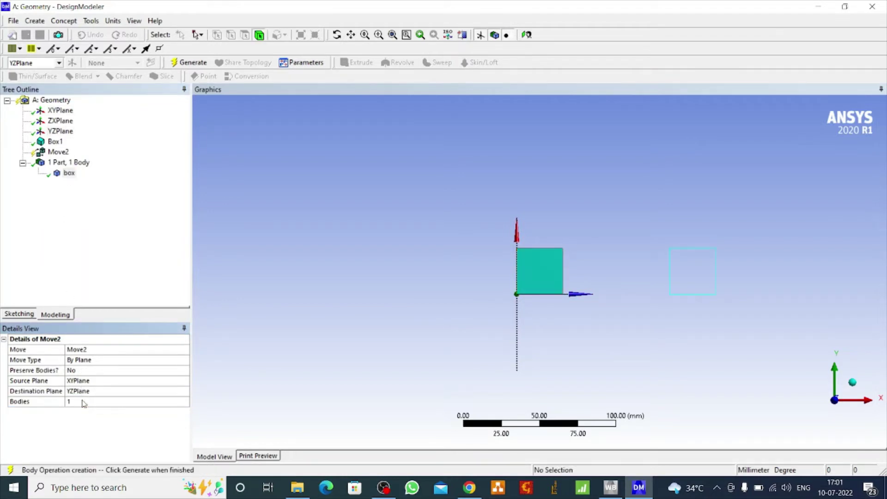
{"action": "left_click", "coordinate": [190, 62]}
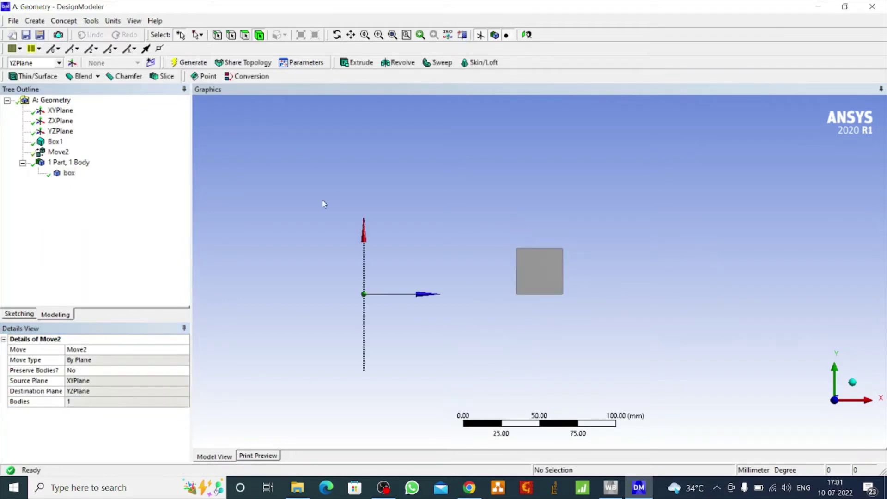
View the moved box square to XYPlane and delete the XYPlane-to-YZPlane Move feature
{"action": "left_click", "coordinate": [60, 110]}
{"action": "left_click", "coordinate": [527, 35]}
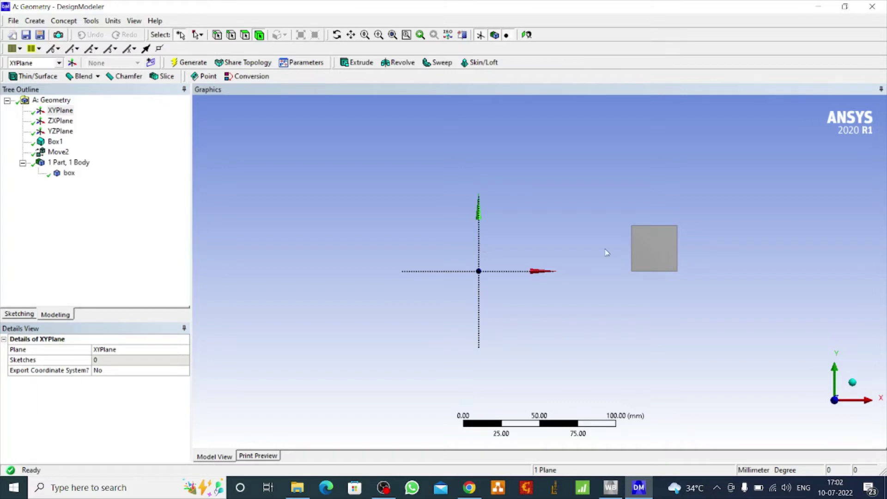
{"action": "right_click", "coordinate": [59, 152]}
{"action": "left_click", "coordinate": [101, 234]}
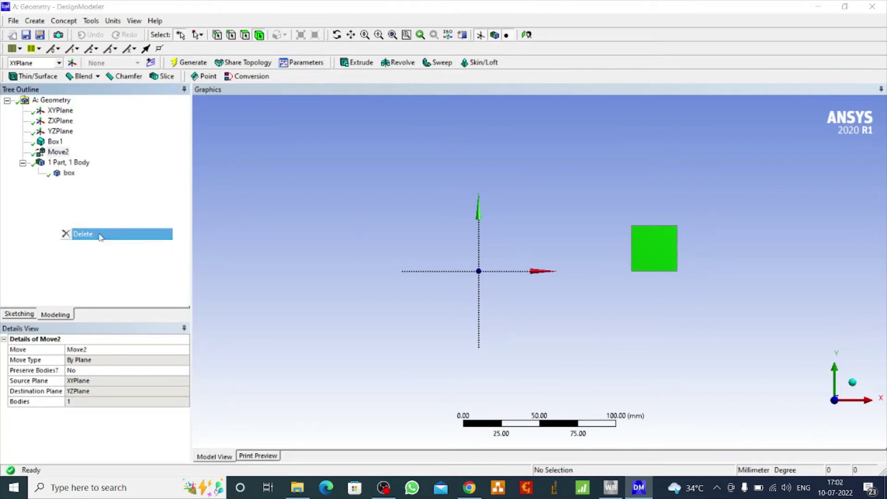
{"action": "left_click", "coordinate": [402, 284]}
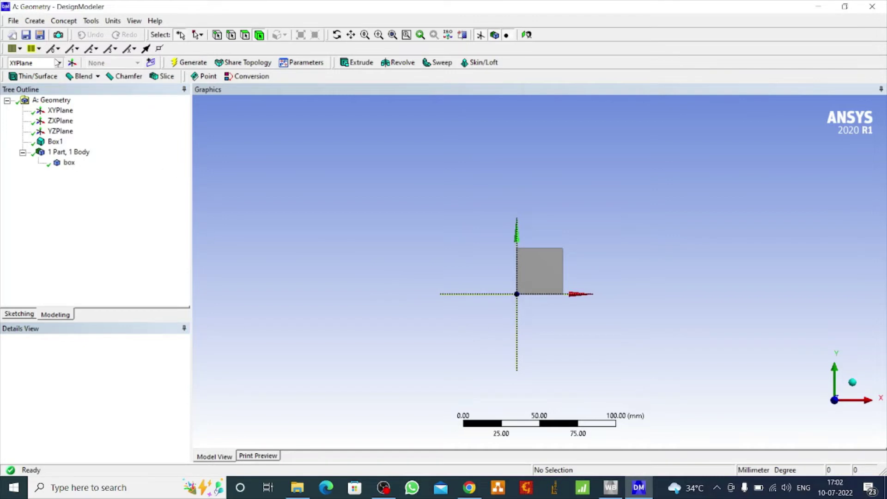
Start a Translate body transformation on the box body
{"action": "left_click", "coordinate": [35, 21]}
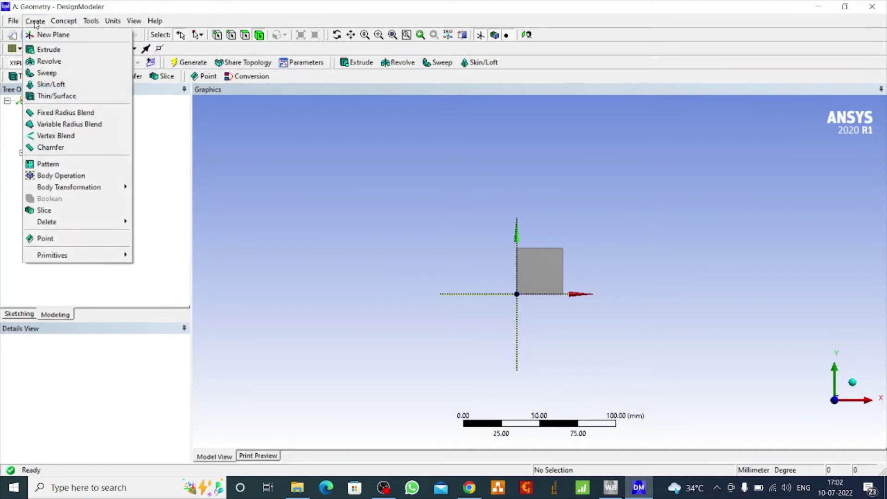
{"action": "mouse_move", "coordinate": [114, 191]}
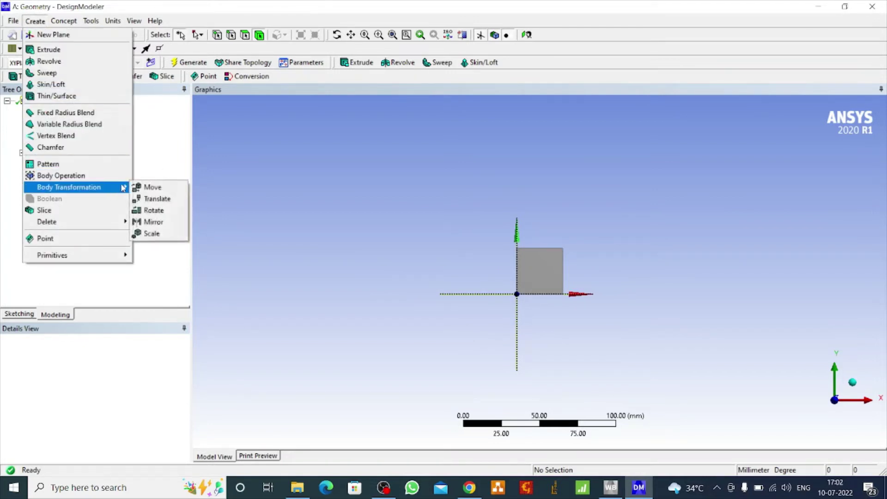
{"action": "left_click", "coordinate": [162, 203]}
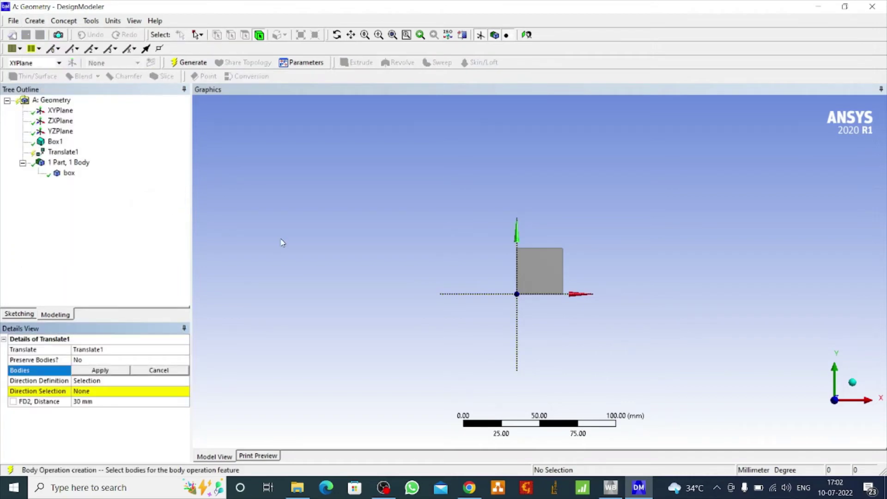
{"action": "left_click", "coordinate": [69, 173]}
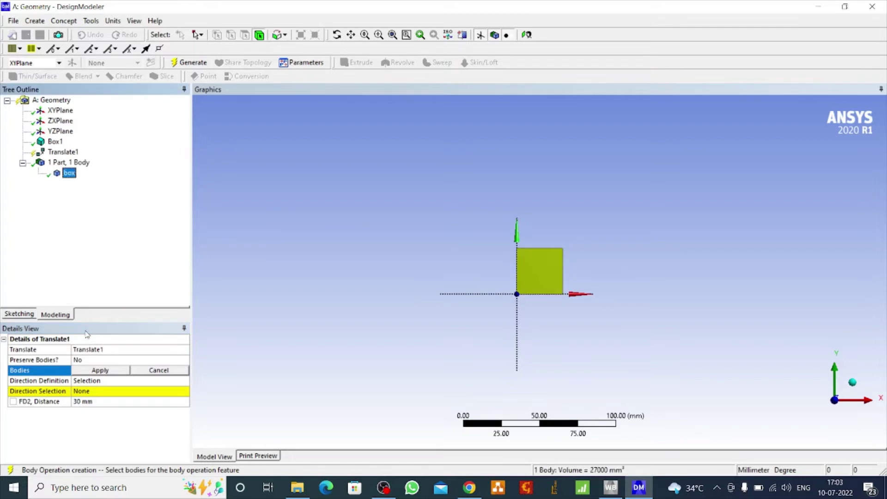
{"action": "left_click", "coordinate": [105, 372]}
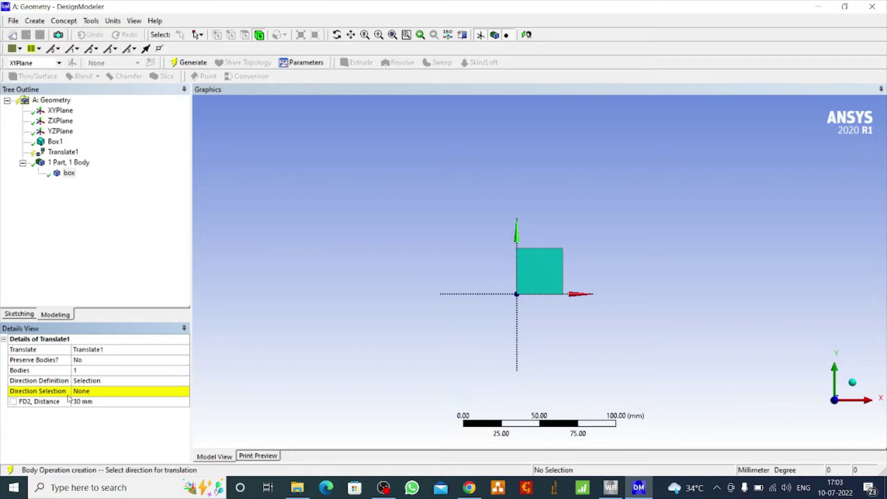
Pick the X axis of XYPlane as the translation direction and generate the 30 mm translation
{"action": "left_click", "coordinate": [86, 392]}
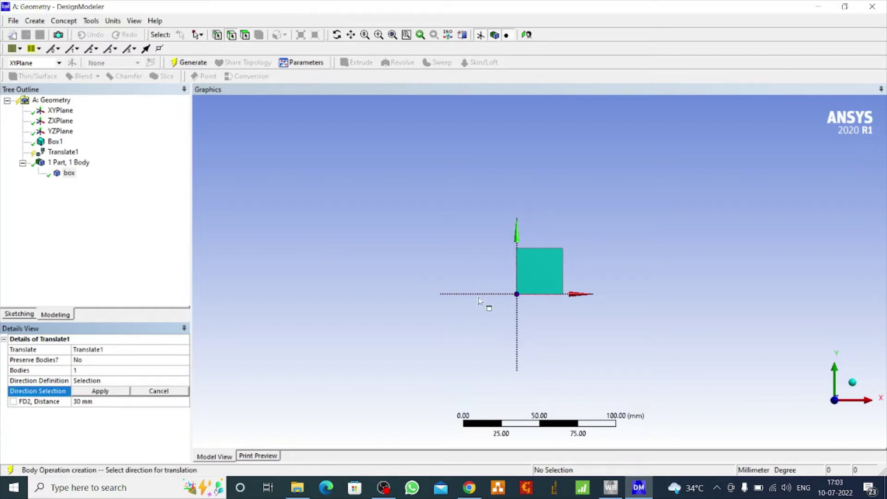
{"action": "left_click", "coordinate": [337, 35]}
{"action": "mouse_move", "coordinate": [408, 217]}
{"action": "left_mouse_down"}
{"action": "mouse_move", "coordinate": [470, 254]}
{"action": "mouse_move", "coordinate": [416, 224]}
{"action": "left_mouse_up"}
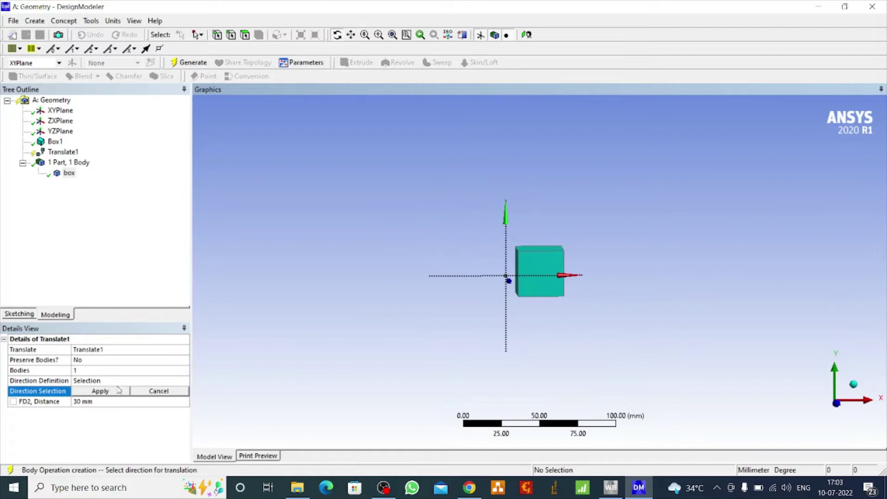
{"action": "left_click", "coordinate": [454, 278]}
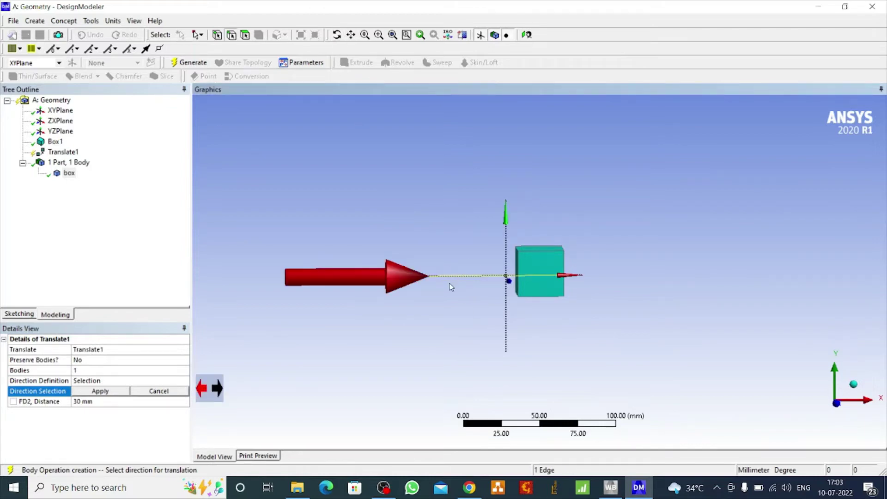
{"action": "left_click", "coordinate": [106, 391]}
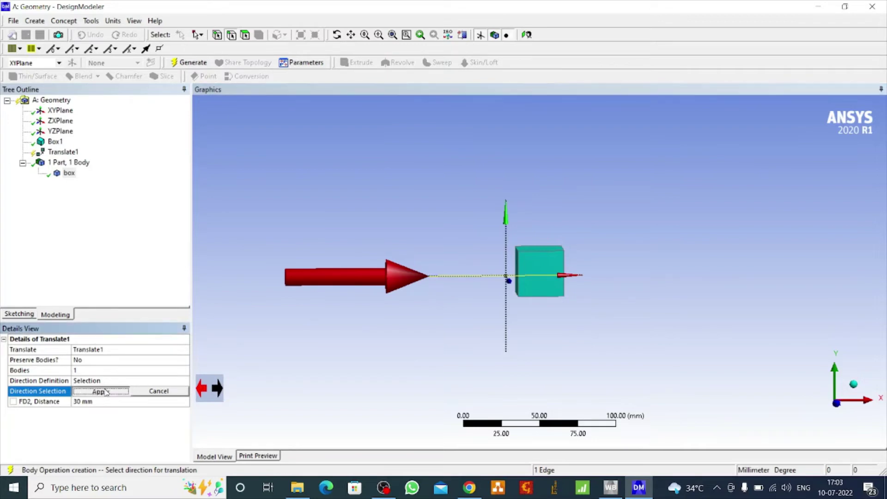
{"action": "left_click", "coordinate": [187, 62]}
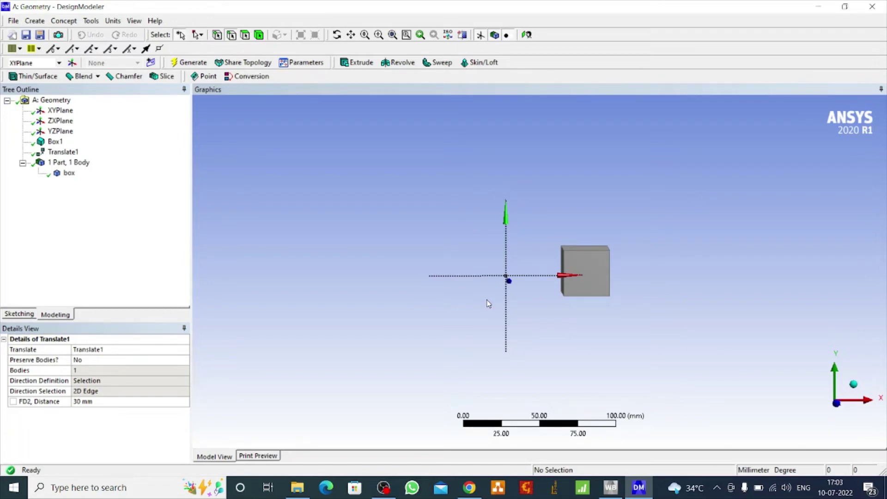
Set the translation distance to 150 mm and regenerate the model
{"action": "left_click", "coordinate": [101, 402]}
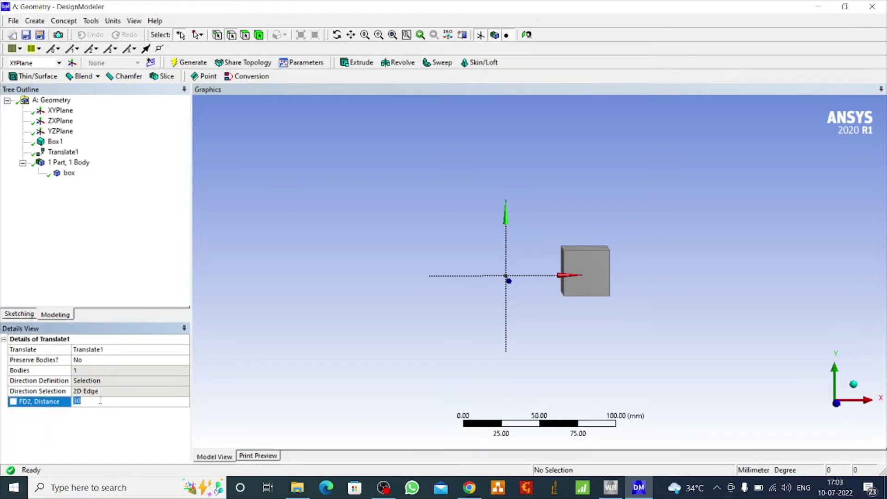
{"action": "type", "text": "41"}
{"action": "key", "text": "BackSpace"}
{"action": "key", "text": "BackSpace"}
{"action": "type", "text": "150"}
{"action": "left_click", "coordinate": [189, 63]}
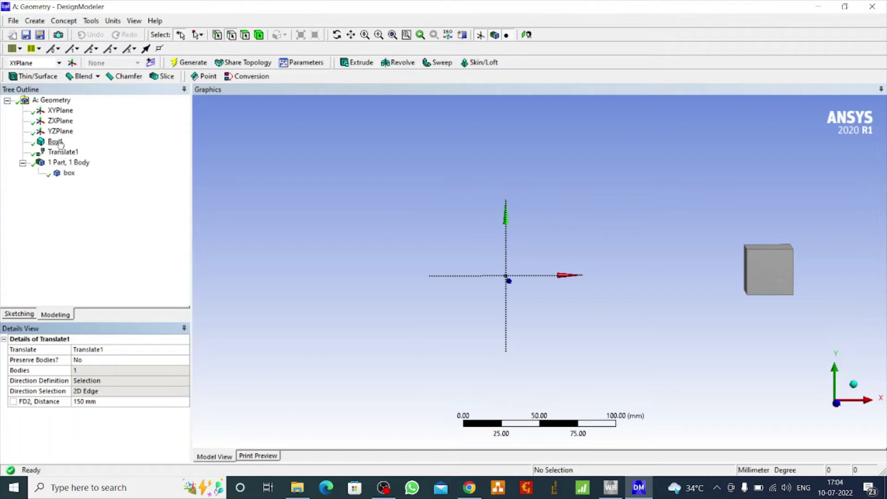
Delete the Translate feature from the model
{"action": "right_click", "coordinate": [67, 153]}
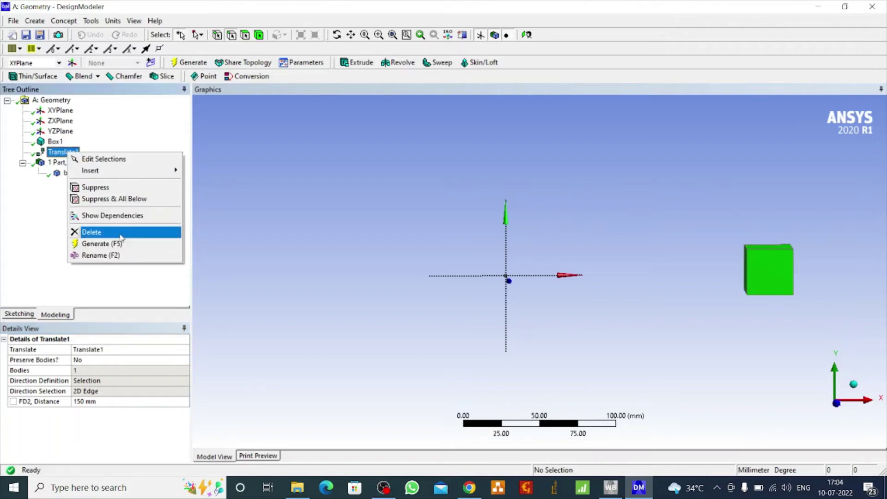
{"action": "left_click", "coordinate": [138, 233]}
{"action": "left_click", "coordinate": [413, 285]}
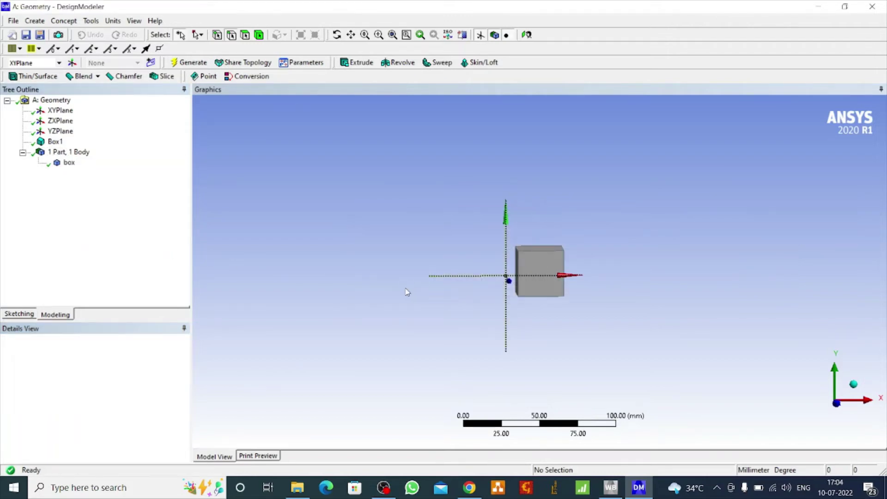
Start a new Translate body transformation on the box body with its direction defined by Coordinates
{"action": "left_click", "coordinate": [35, 21]}
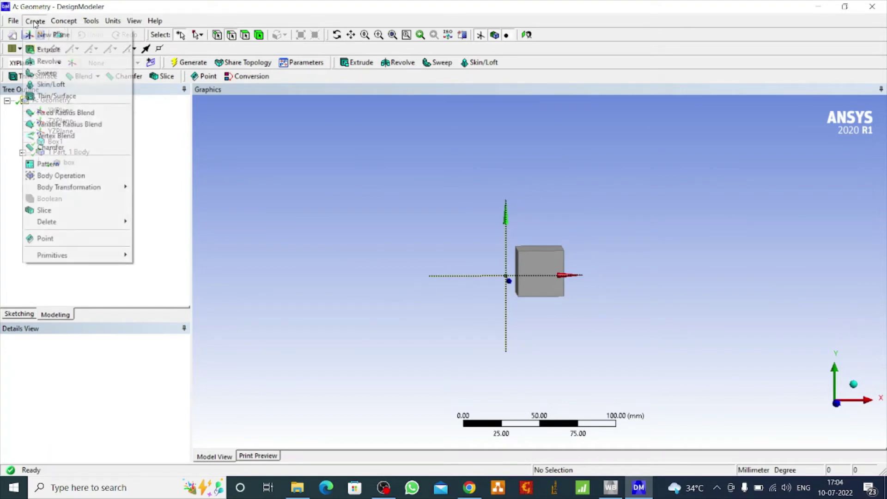
{"action": "mouse_move", "coordinate": [85, 190]}
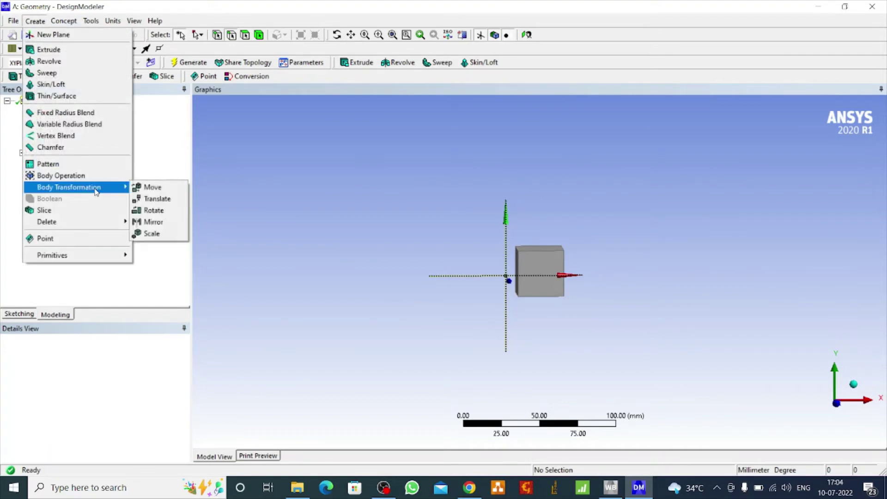
{"action": "left_click", "coordinate": [163, 199]}
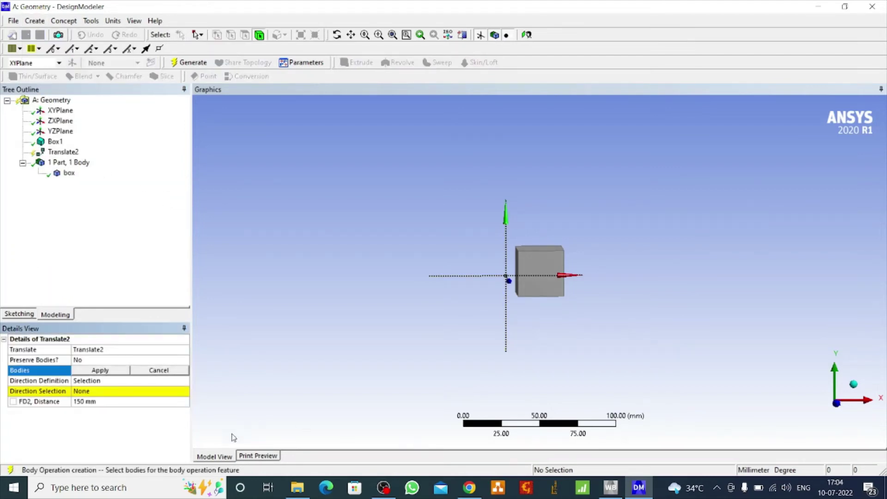
{"action": "left_click", "coordinate": [70, 173]}
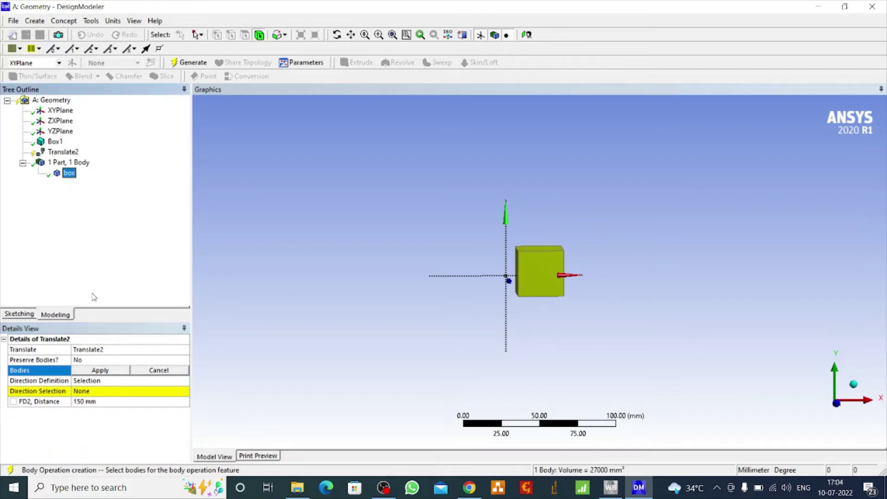
{"action": "left_click", "coordinate": [103, 372]}
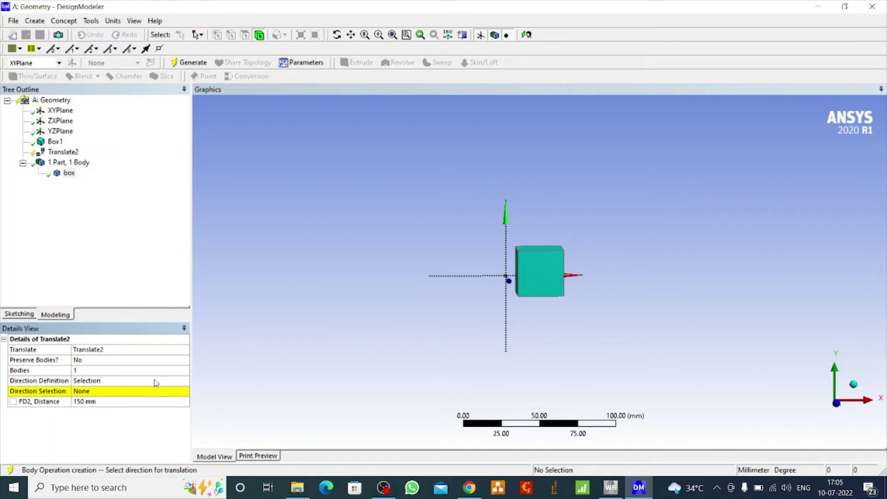
{"action": "left_click", "coordinate": [181, 381]}
{"action": "left_click", "coordinate": [181, 381]}
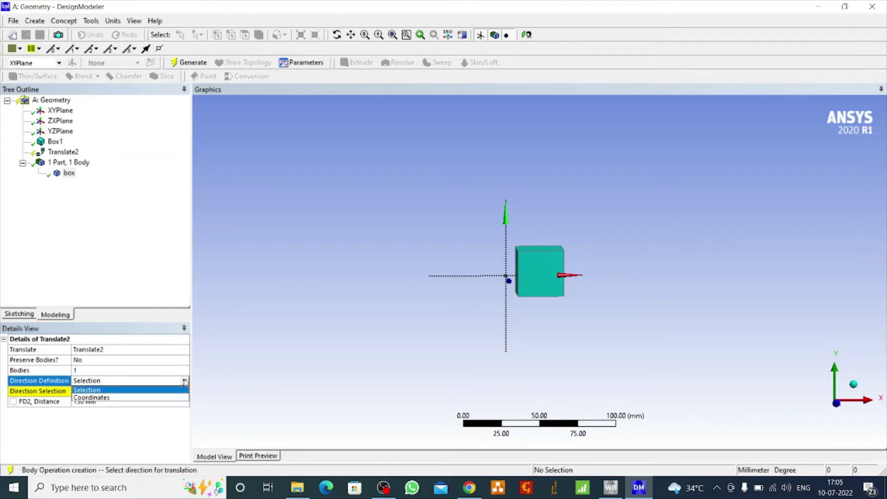
{"action": "left_click", "coordinate": [129, 400]}
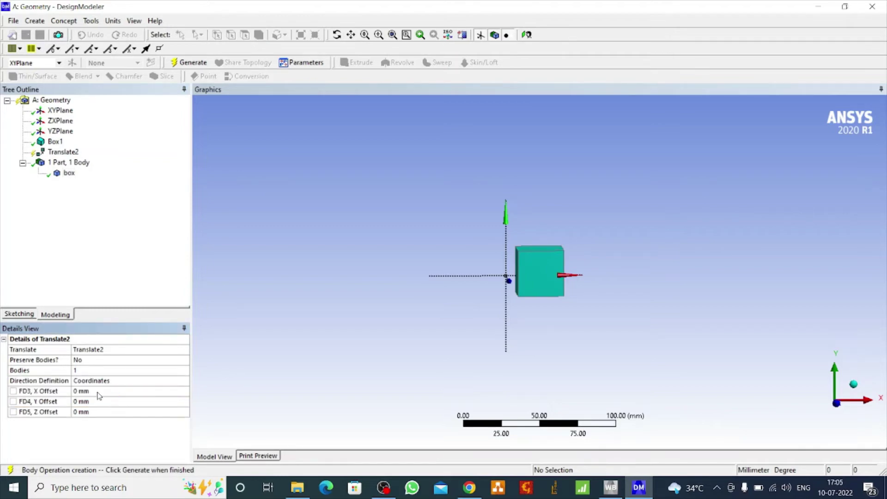
Set the translation's X offset to 50 mm and generate it
{"action": "left_click", "coordinate": [86, 390]}
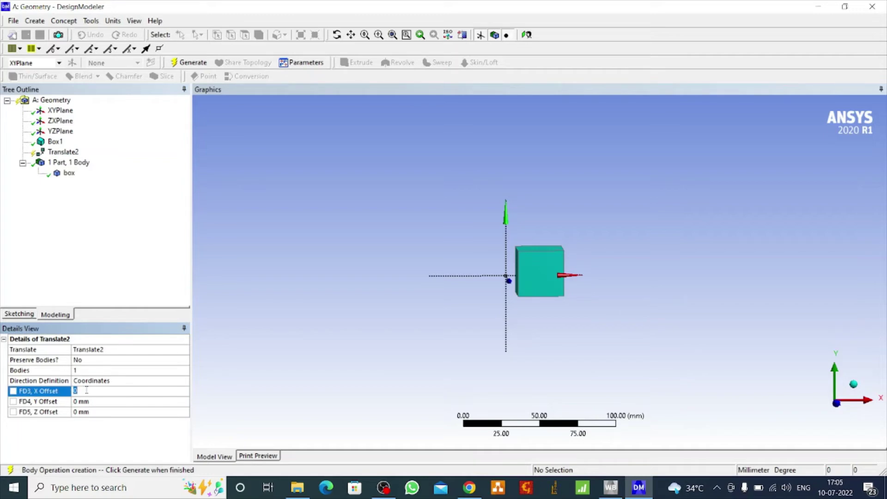
{"action": "type", "text": "50"}
{"action": "left_click", "coordinate": [194, 63]}
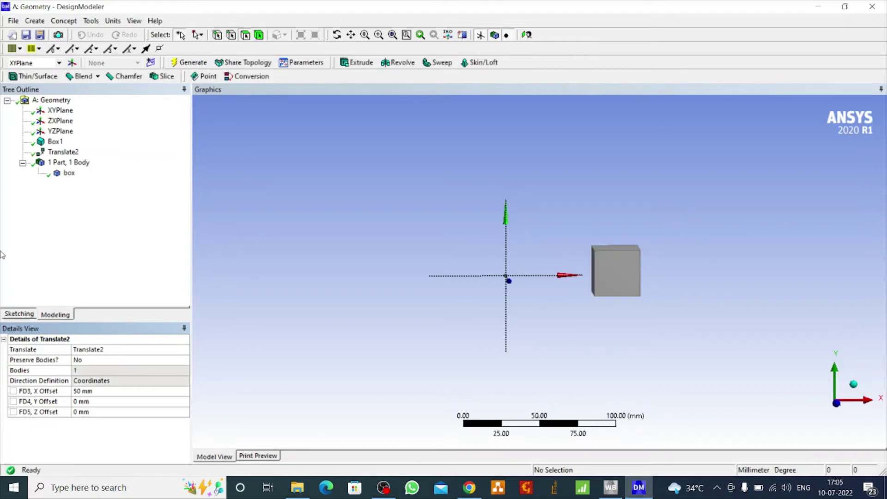
Set the translation's Y offset to 60 mm and generate the model
{"action": "left_click", "coordinate": [88, 402]}
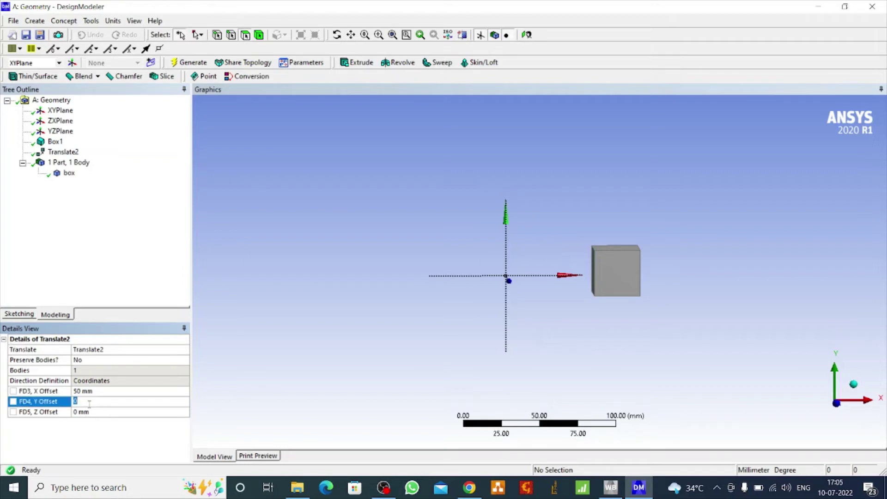
{"action": "type", "text": "60"}
{"action": "left_click", "coordinate": [196, 66]}
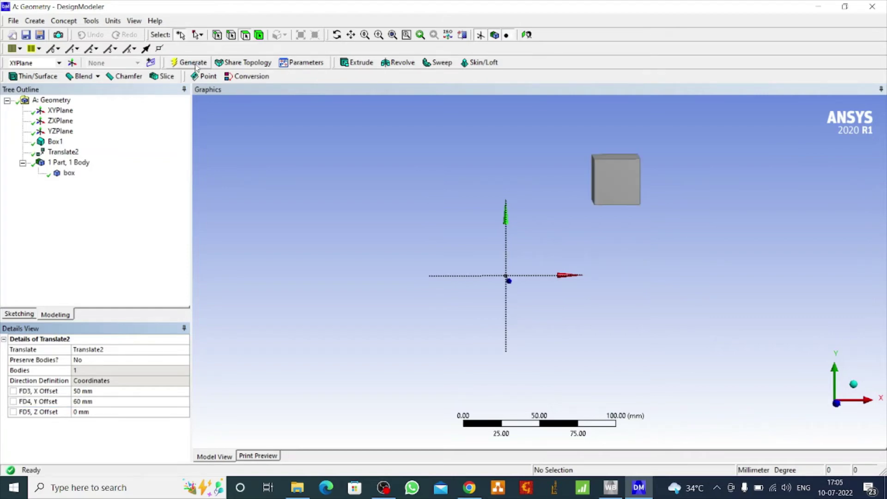
Set the translation's Z offset to 80 mm and regenerate the model
{"action": "left_click", "coordinate": [86, 413]}
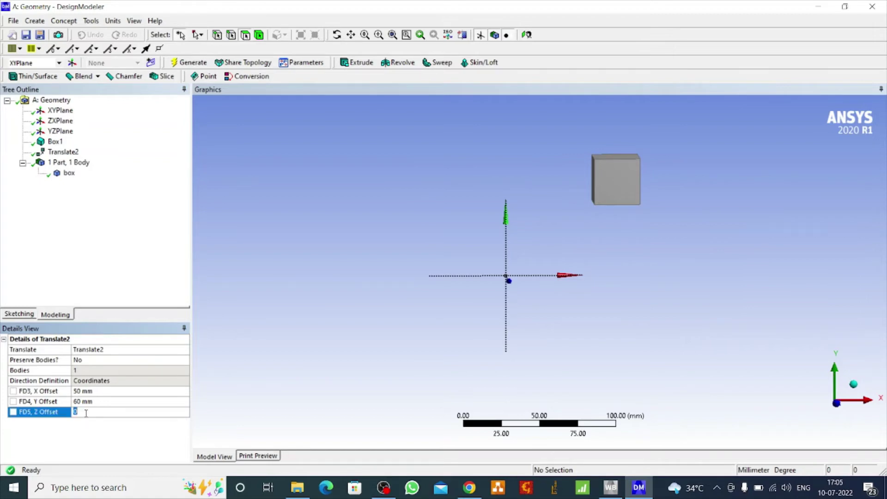
{"action": "type", "text": "700"}
{"action": "key", "text": "BackSpace"}
{"action": "key", "text": "BackSpace"}
{"action": "key", "text": "BackSpace"}
{"action": "type", "text": "80"}
{"action": "left_click", "coordinate": [193, 62]}
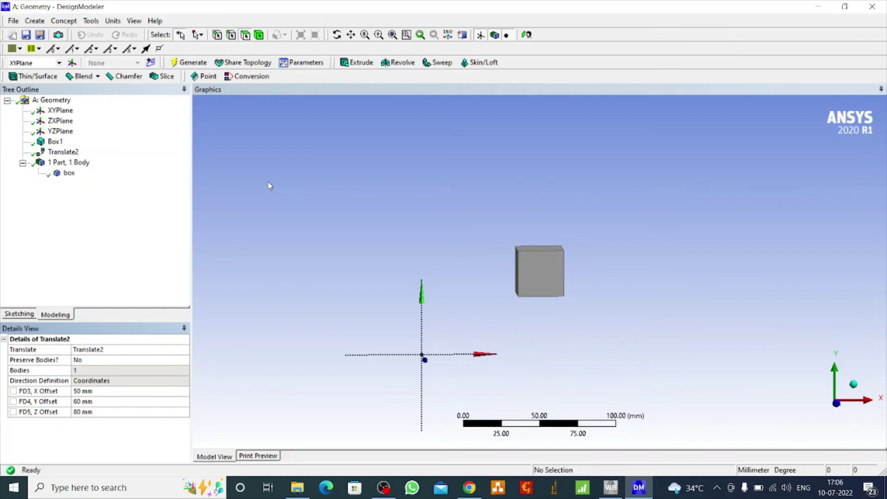
Delete the coordinate-based Translate feature from the model and confirm its removal
{"action": "right_click", "coordinate": [60, 156]}
{"action": "left_click", "coordinate": [90, 234]}
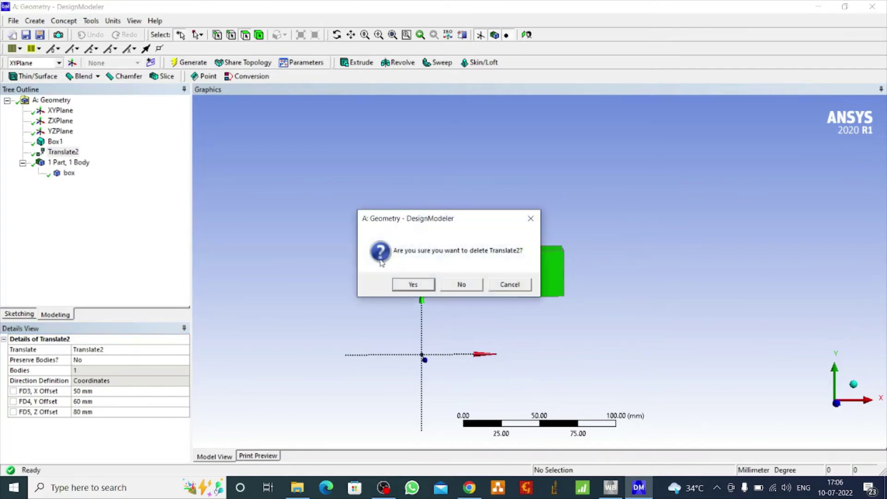
{"action": "left_click", "coordinate": [413, 286]}
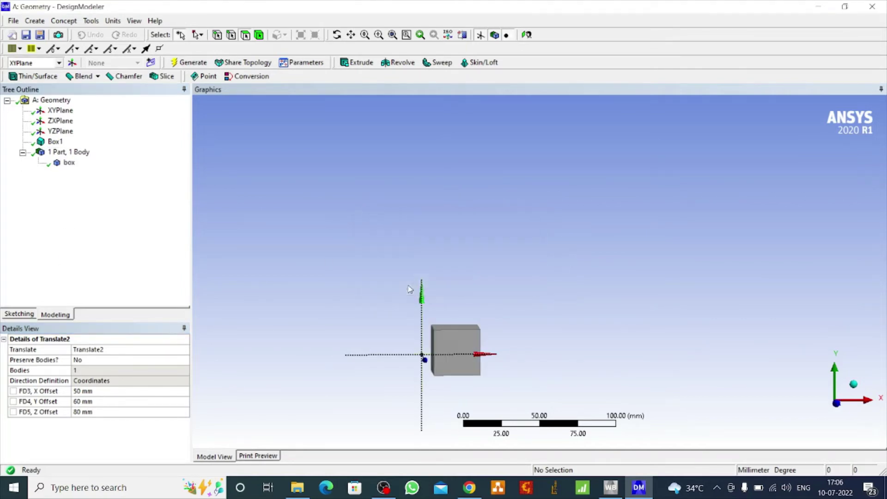
Start a Rotate body transformation and assign the box body to it
{"action": "left_click", "coordinate": [35, 21]}
{"action": "mouse_move", "coordinate": [102, 190]}
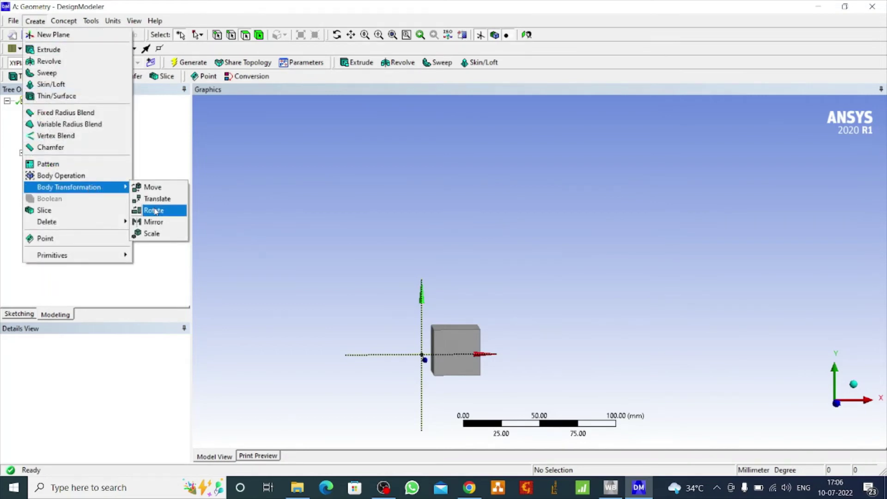
{"action": "left_click", "coordinate": [155, 211]}
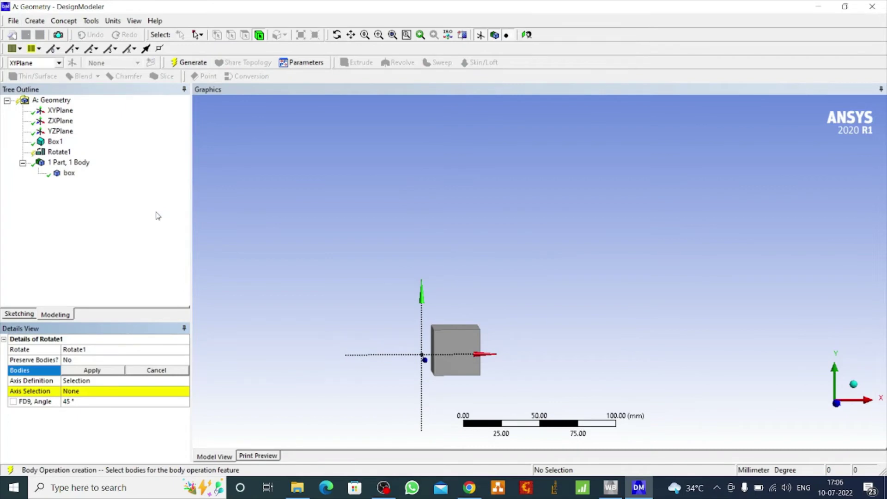
{"action": "left_click", "coordinate": [67, 174]}
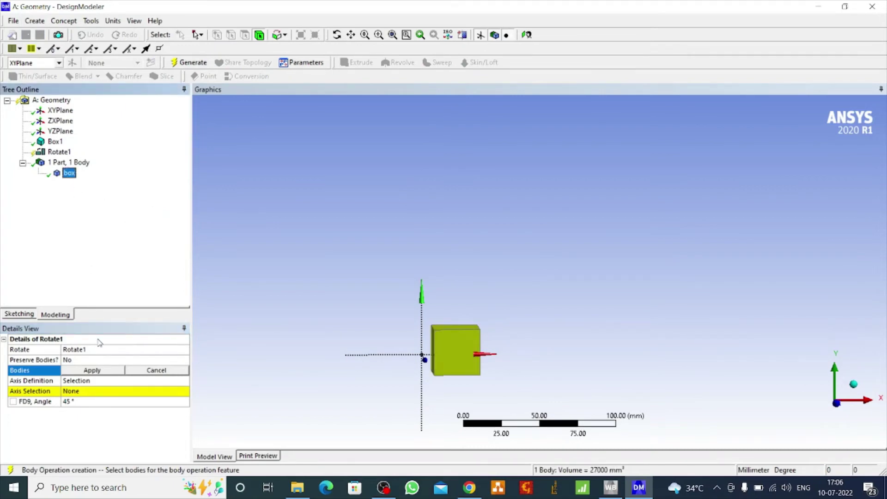
{"action": "left_click", "coordinate": [92, 370]}
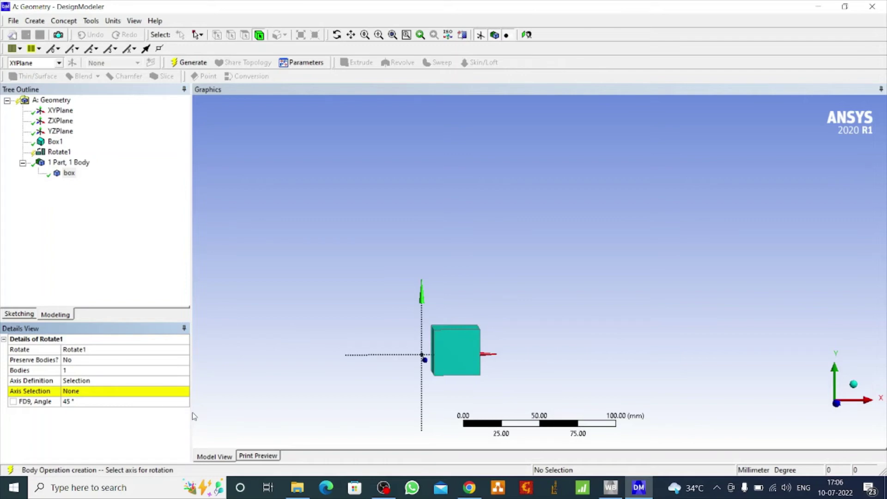
Use the XYPlane's X axis as the rotation axis and generate the rotation at 45°
{"action": "left_click", "coordinate": [374, 356]}
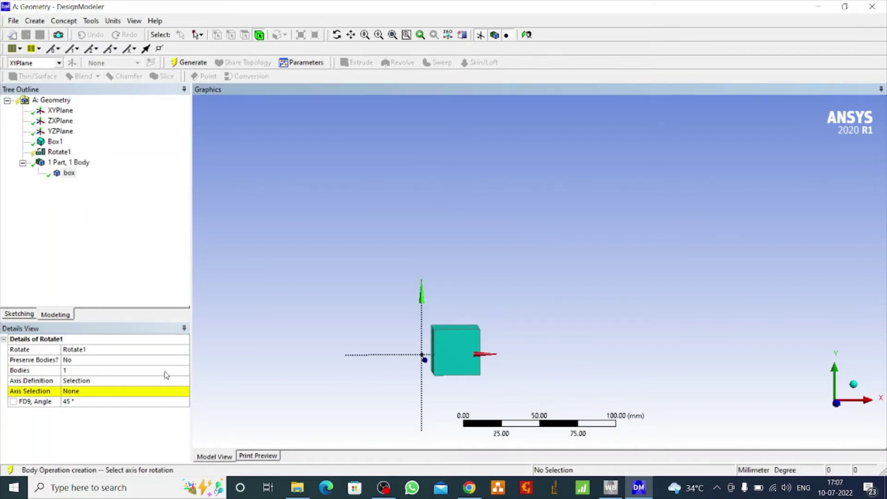
{"action": "left_click", "coordinate": [82, 392]}
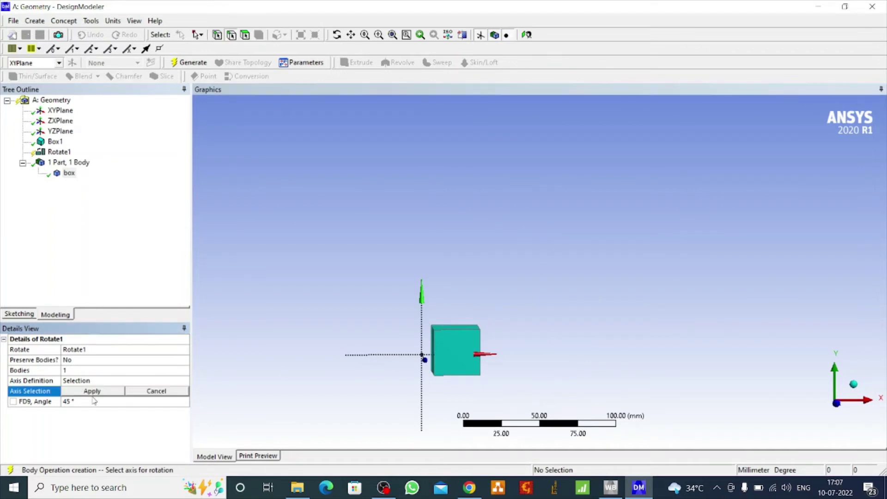
{"action": "left_click", "coordinate": [373, 355]}
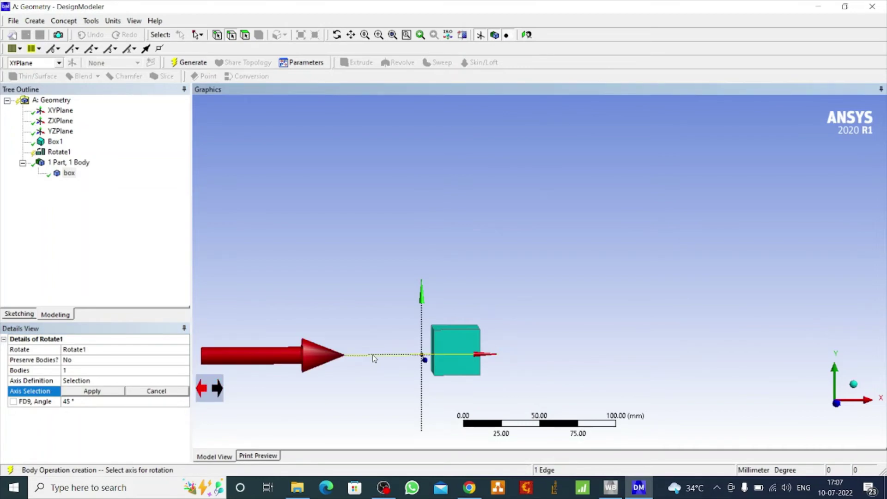
{"action": "left_click", "coordinate": [94, 392]}
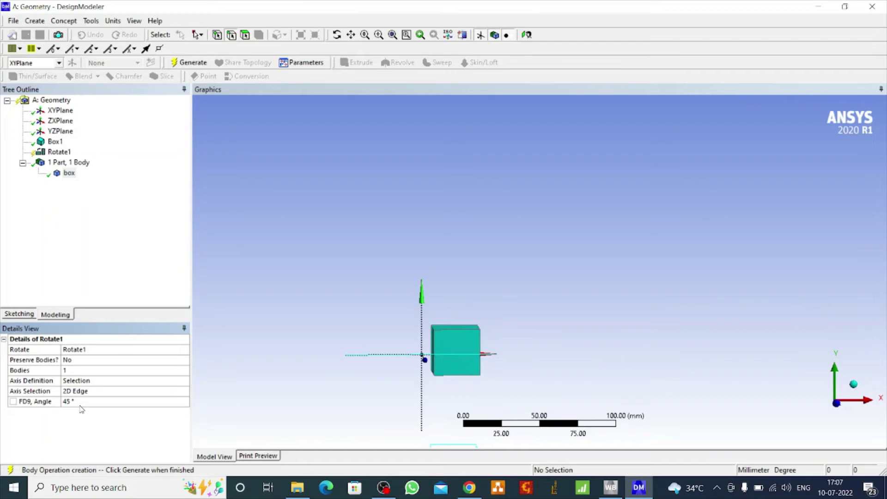
{"action": "left_click", "coordinate": [189, 63]}
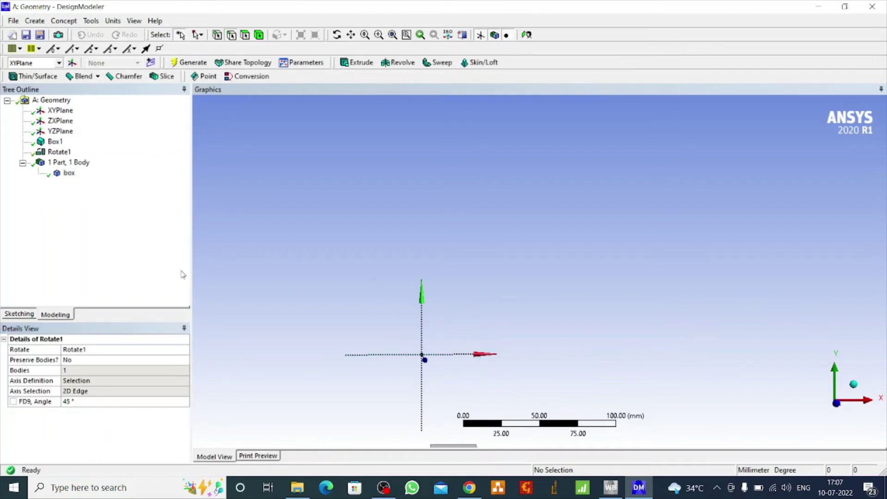
Set the angle of the rotation about the X axis to 60° and regenerate the model
{"action": "scroll", "coordinate": [430, 278], "scroll_direction": "down", "scroll_amount": 2}
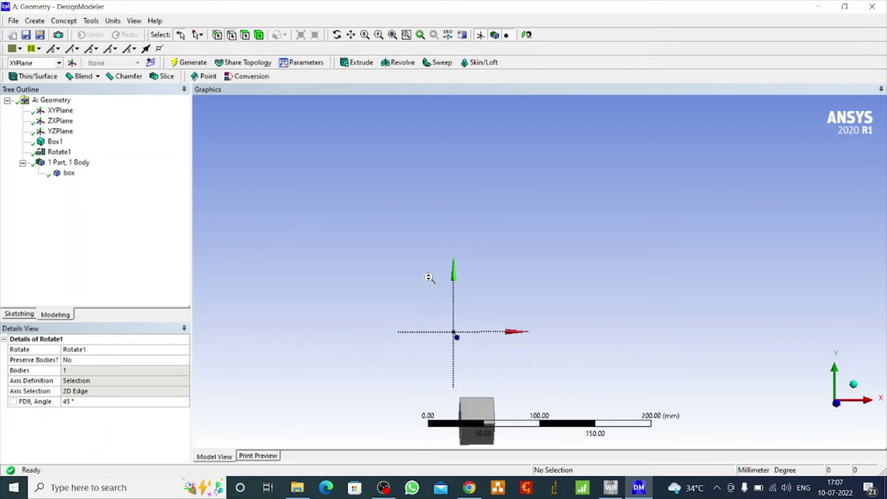
{"action": "scroll", "coordinate": [429, 277], "scroll_direction": "down", "scroll_amount": 2}
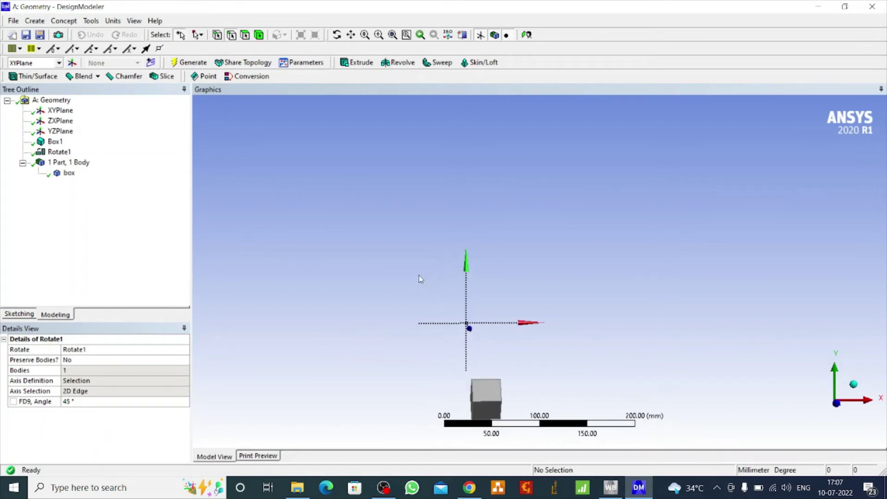
{"action": "left_click", "coordinate": [337, 35]}
{"action": "mouse_move", "coordinate": [439, 317]}
{"action": "left_mouse_down"}
{"action": "mouse_move", "coordinate": [453, 291]}
{"action": "mouse_move", "coordinate": [455, 312]}
{"action": "left_mouse_up"}
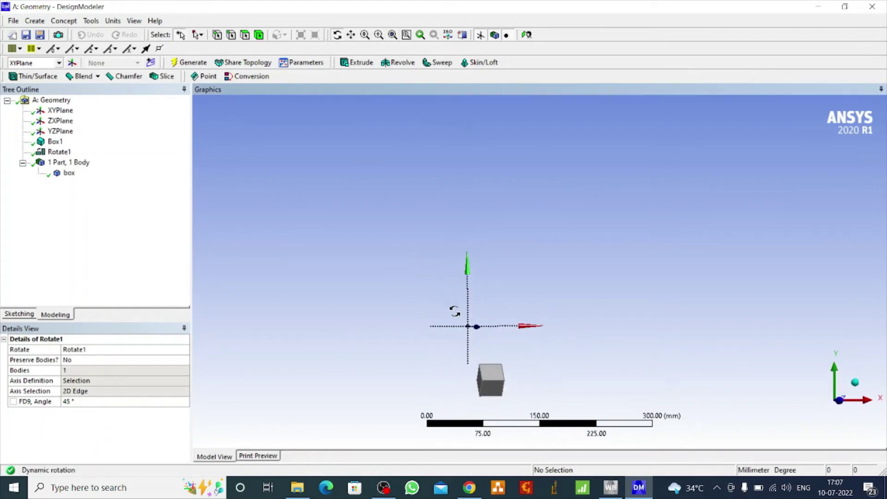
{"action": "left_click", "coordinate": [351, 35]}
{"action": "left_click_drag", "start_coordinate": [478, 368], "coordinate": [436, 221]}
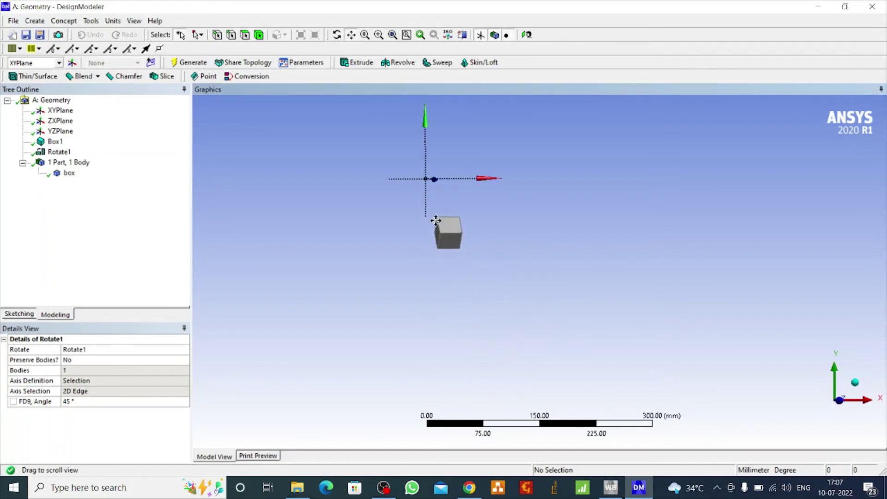
{"action": "scroll", "coordinate": [436, 226], "scroll_direction": "up", "scroll_amount": 2}
{"action": "left_click_drag", "start_coordinate": [361, 166], "coordinate": [466, 278]}
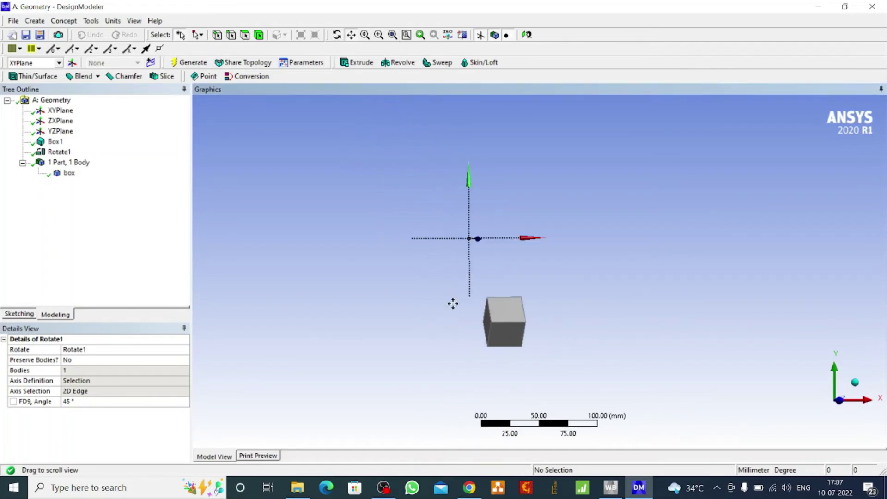
{"action": "left_click", "coordinate": [77, 402]}
{"action": "type", "text": "60"}
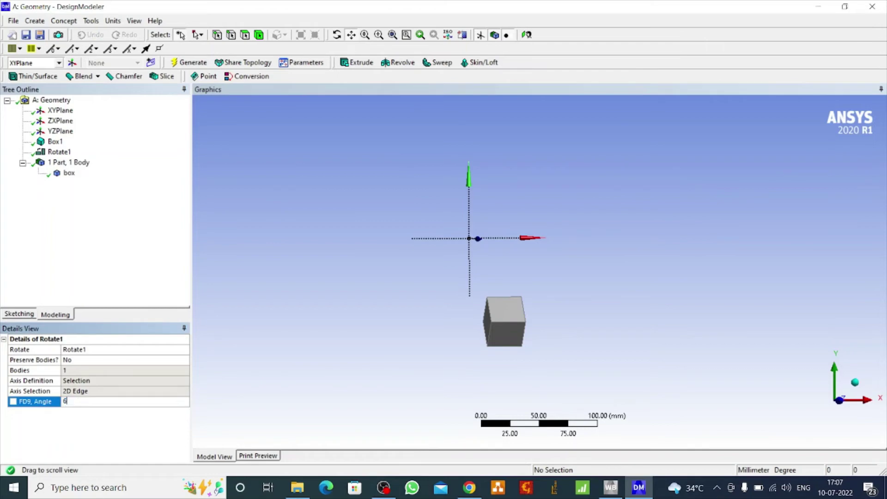
{"action": "left_click", "coordinate": [186, 64]}
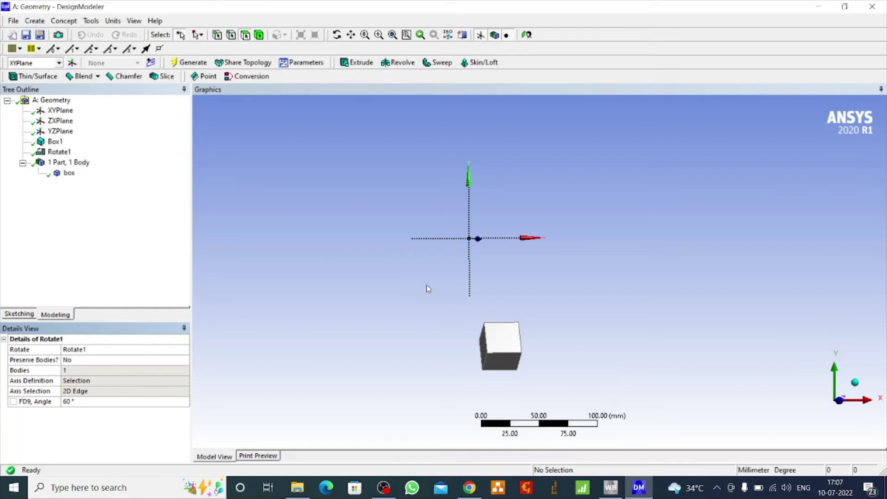
Delete the Rotate feature about the X axis and confirm its removal
{"action": "right_click", "coordinate": [58, 155]}
{"action": "left_click", "coordinate": [101, 231]}
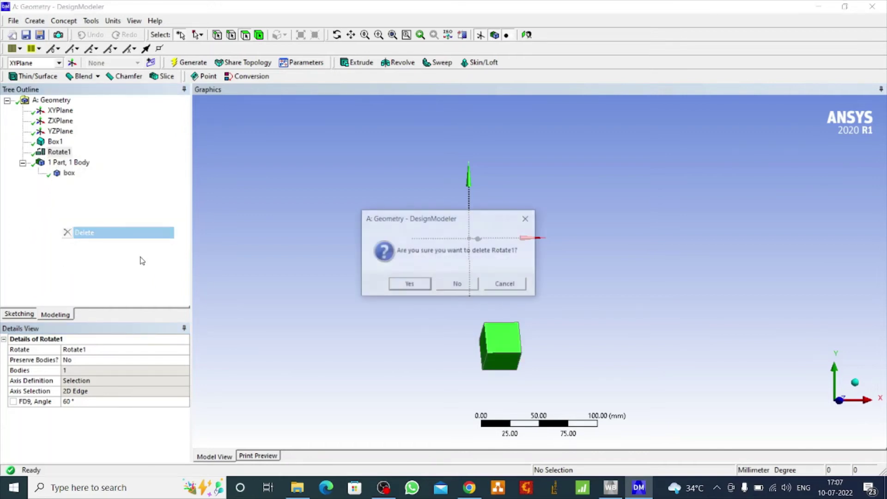
{"action": "left_click", "coordinate": [409, 284]}
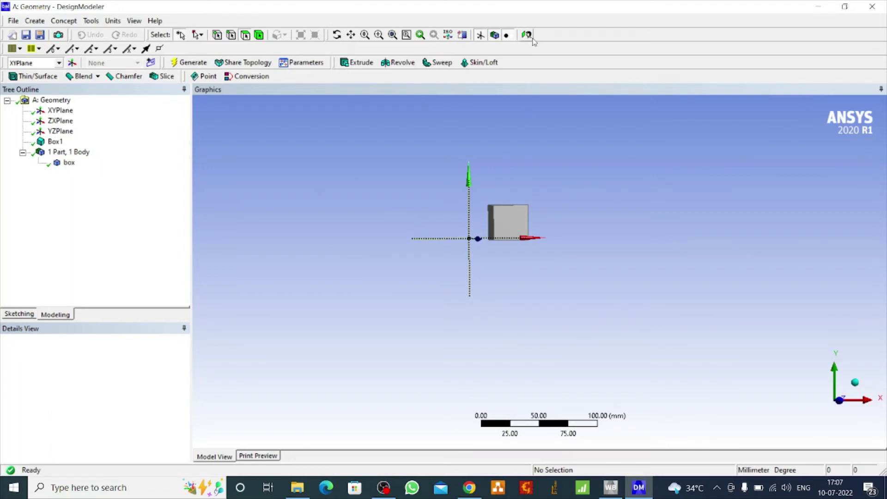
Start a new Rotate body transformation with the box as the body to rotate
{"action": "left_click", "coordinate": [35, 21]}
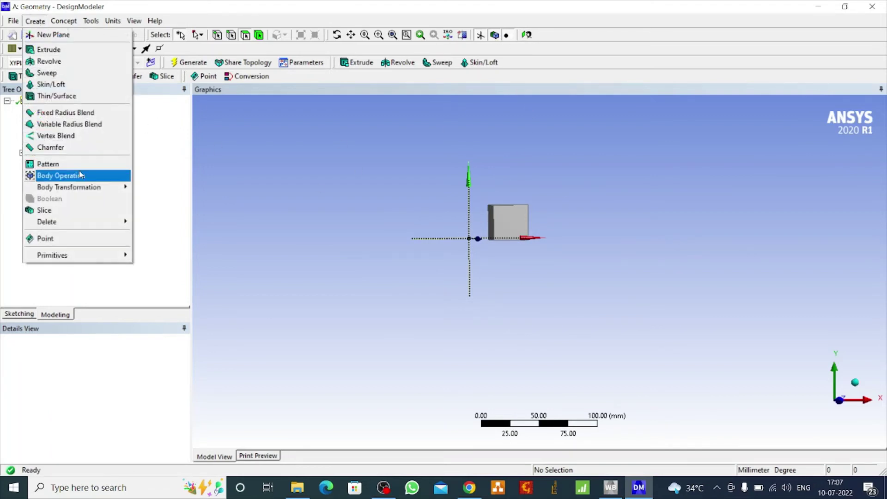
{"action": "mouse_move", "coordinate": [98, 192]}
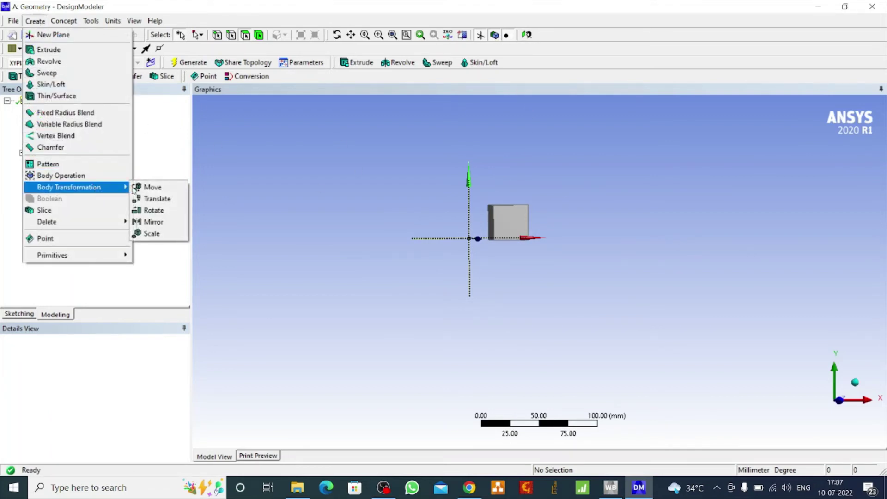
{"action": "left_click", "coordinate": [163, 210]}
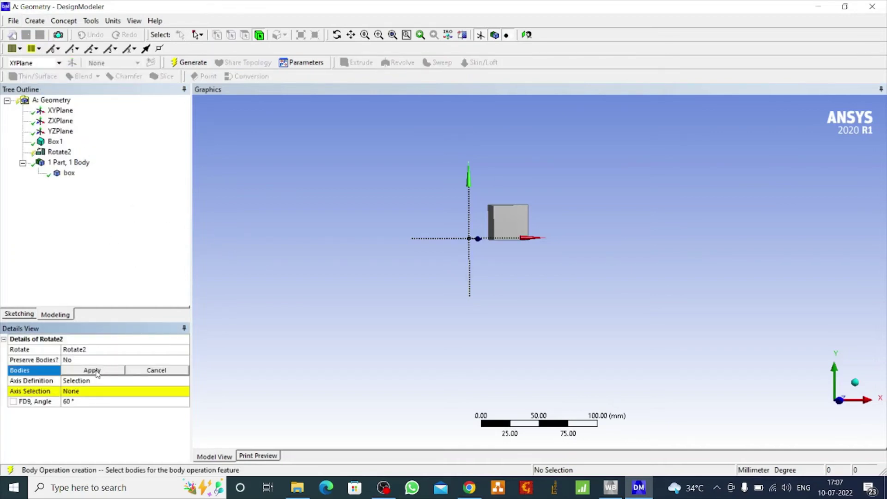
{"action": "left_click", "coordinate": [69, 172]}
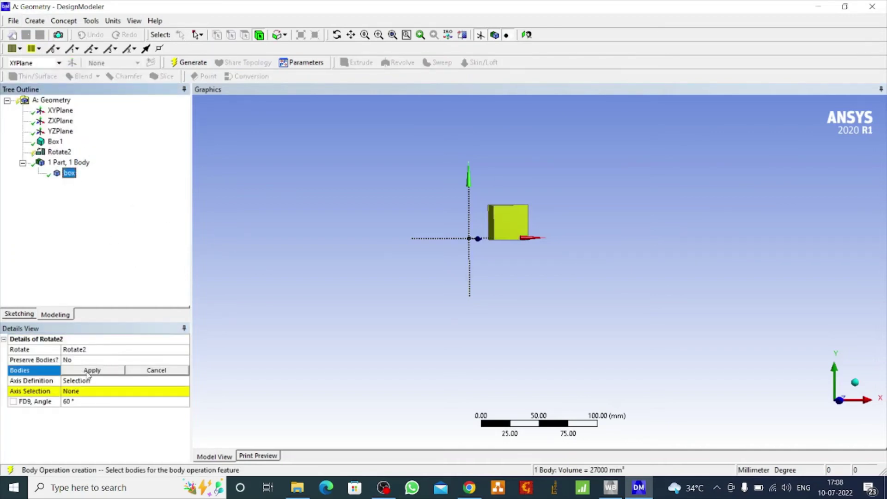
{"action": "left_click", "coordinate": [90, 372]}
Use the XYPlane's Y axis as the rotation axis and generate the rotation at 60°
{"action": "left_click", "coordinate": [74, 392]}
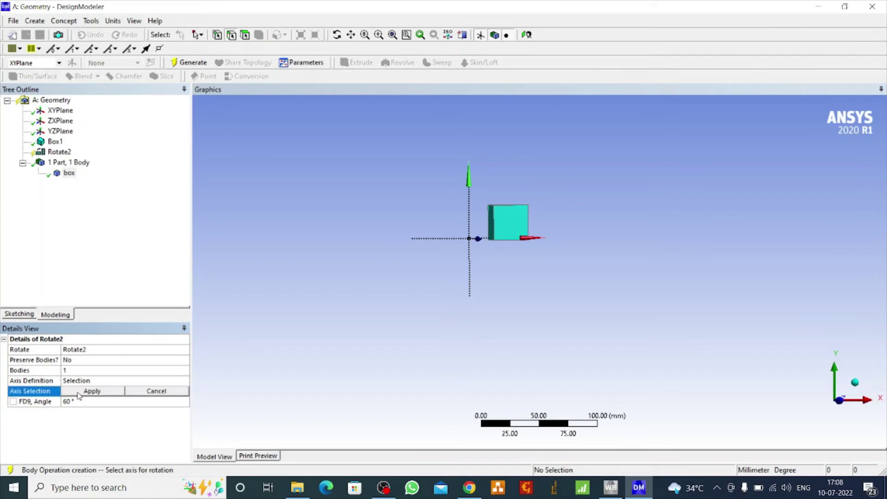
{"action": "left_click", "coordinate": [470, 284]}
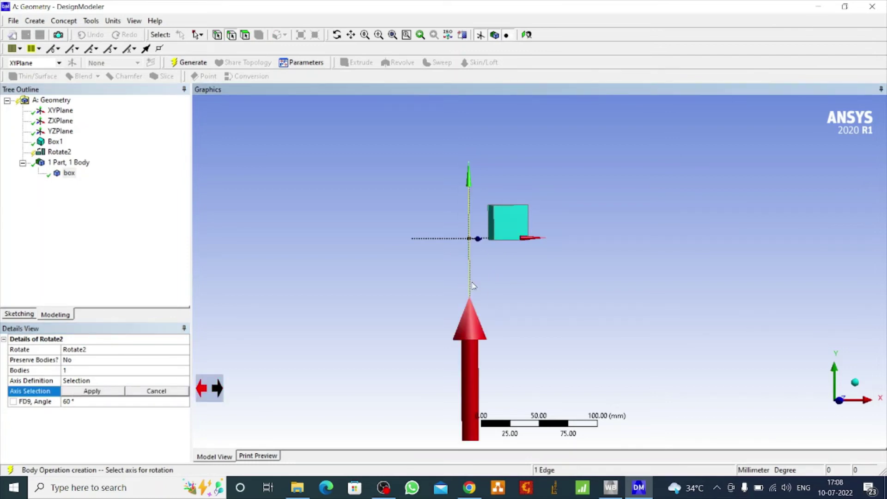
{"action": "left_click", "coordinate": [91, 391]}
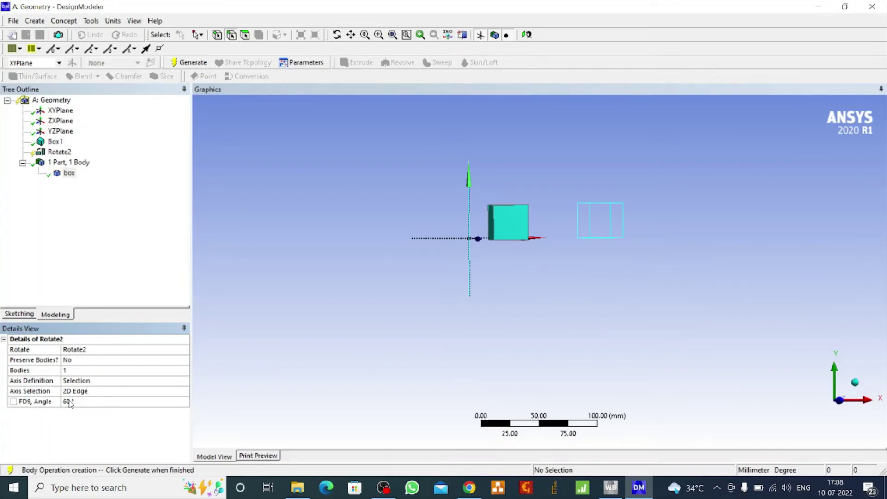
{"action": "left_click", "coordinate": [70, 401]}
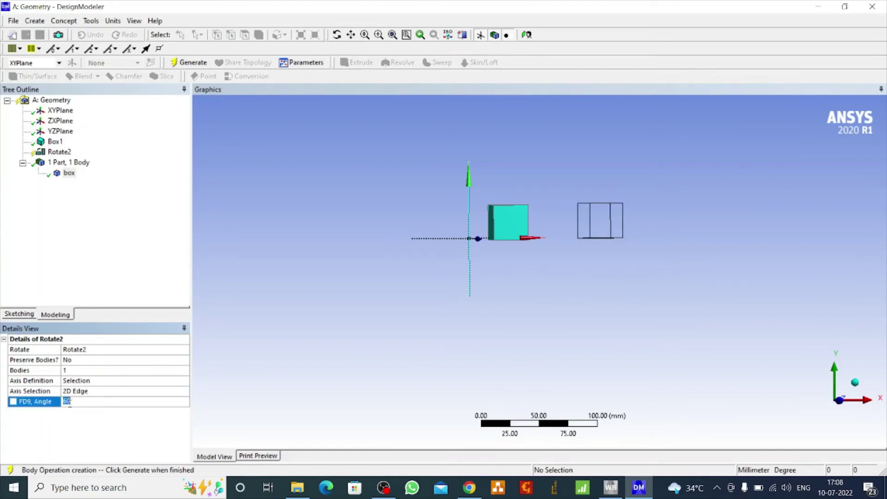
{"action": "left_click", "coordinate": [190, 67]}
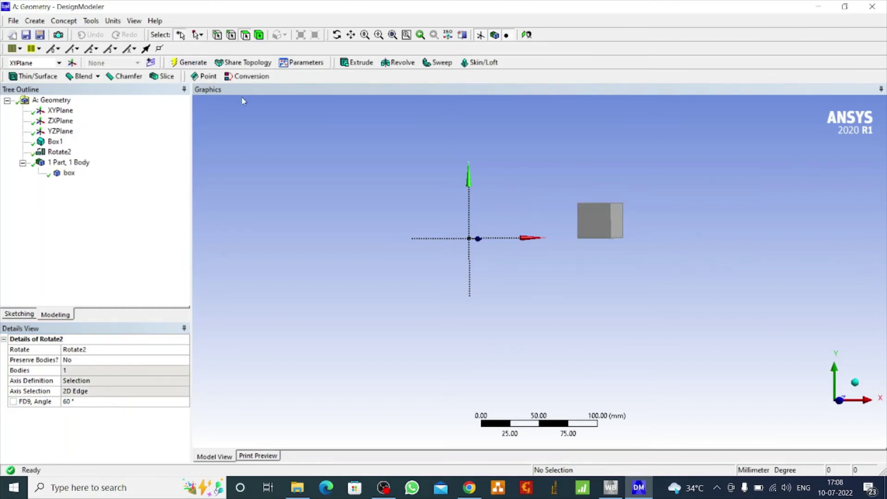
Delete the Rotate feature about the Y axis and confirm its removal
{"action": "left_click", "coordinate": [338, 35]}
{"action": "mouse_move", "coordinate": [443, 198]}
{"action": "left_mouse_down"}
{"action": "mouse_move", "coordinate": [442, 247]}
{"action": "mouse_move", "coordinate": [434, 202]}
{"action": "mouse_move", "coordinate": [429, 228]}
{"action": "mouse_move", "coordinate": [431, 211]}
{"action": "left_mouse_up"}
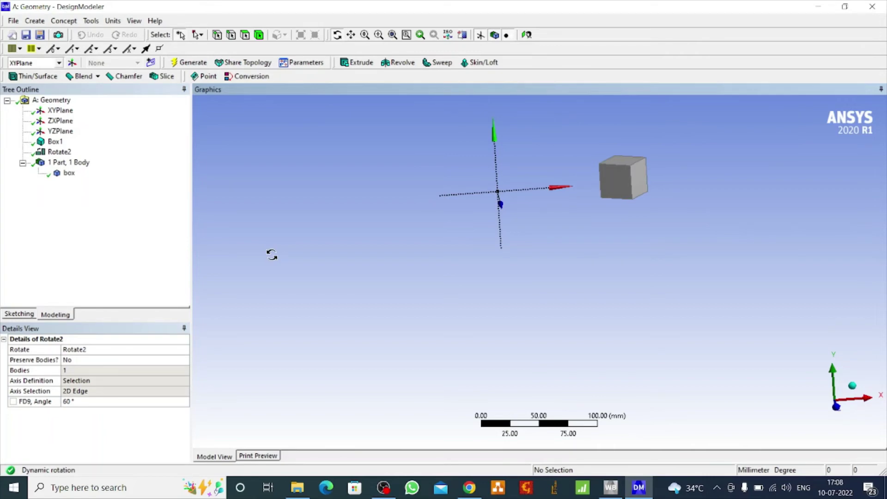
{"action": "right_click", "coordinate": [66, 154]}
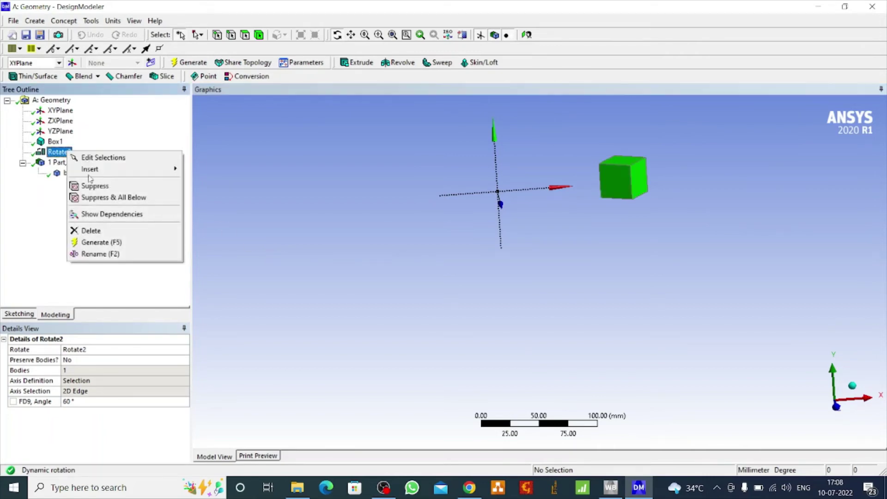
{"action": "left_click", "coordinate": [107, 231]}
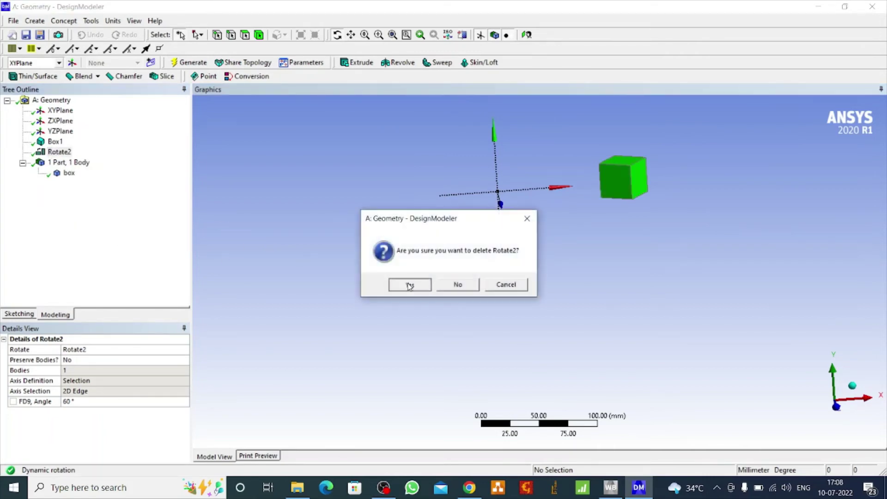
{"action": "left_click", "coordinate": [410, 285]}
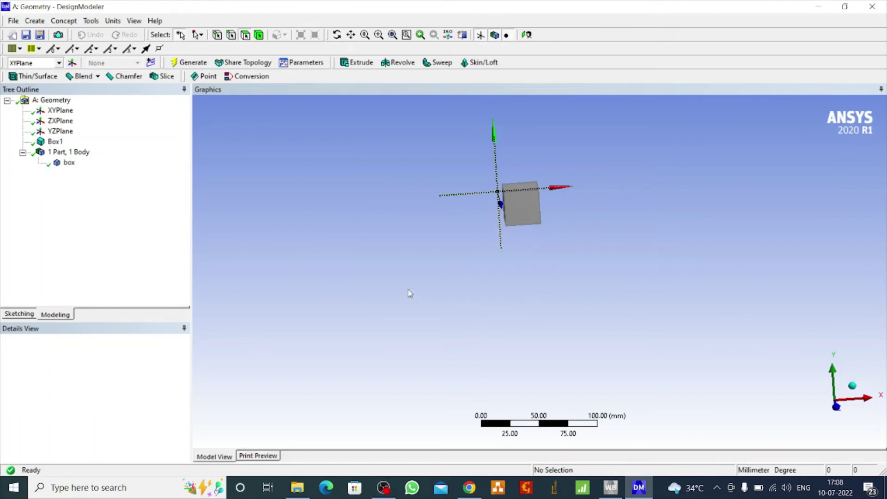
Start a Mirror body transformation and assign the XYPlane as its mirror plane
{"action": "left_click", "coordinate": [37, 22]}
{"action": "mouse_move", "coordinate": [93, 187]}
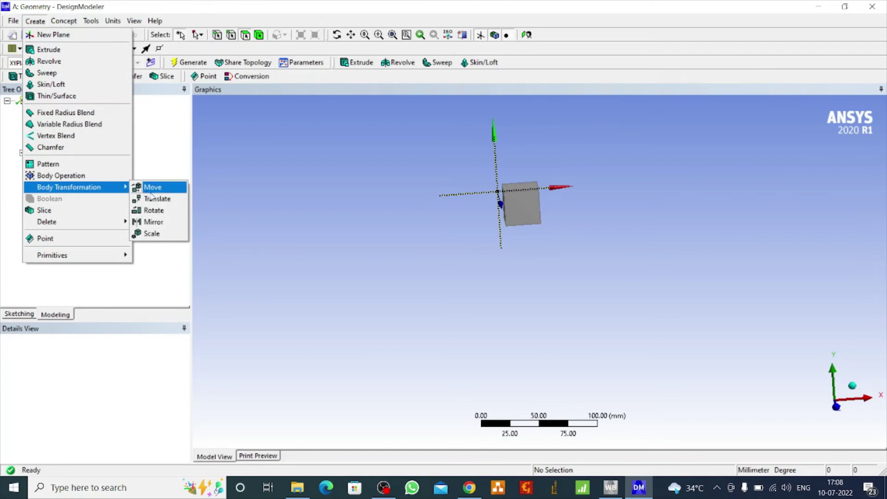
{"action": "left_click", "coordinate": [154, 222]}
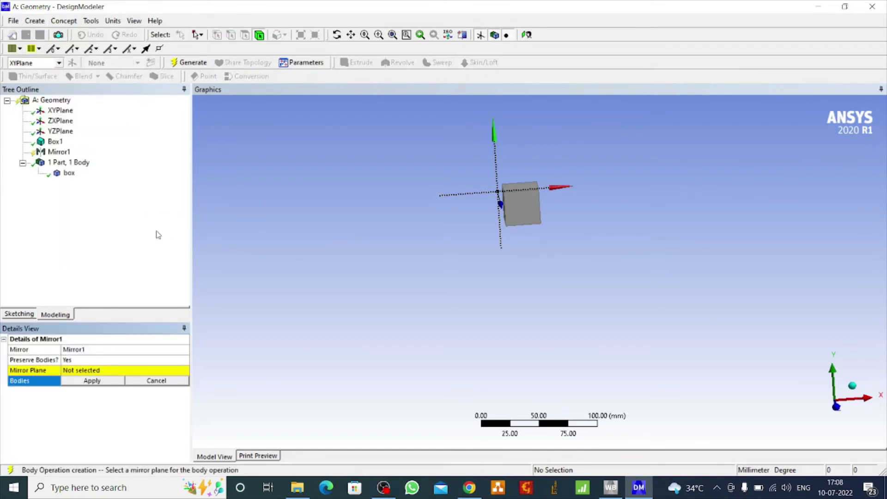
{"action": "left_click", "coordinate": [84, 375]}
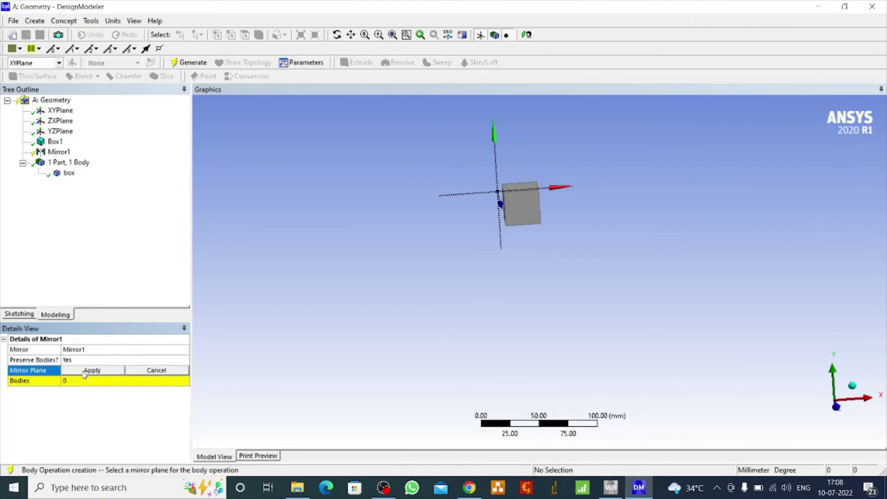
{"action": "left_click", "coordinate": [61, 112]}
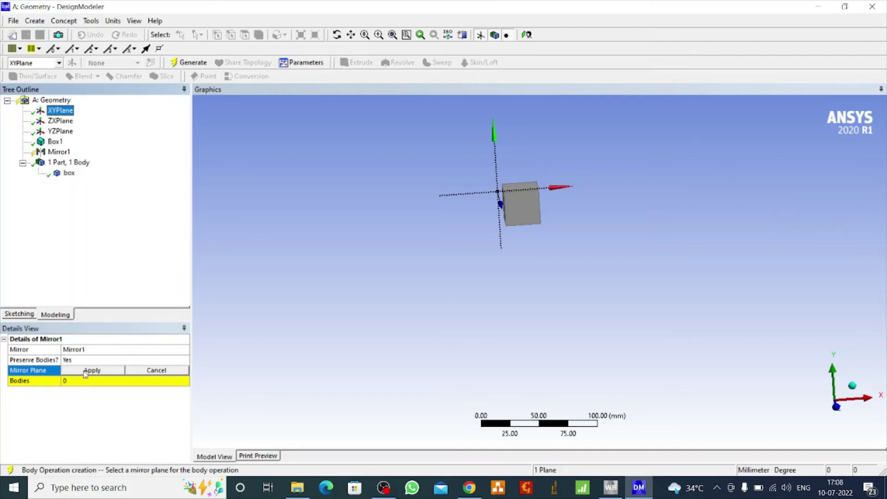
{"action": "left_click", "coordinate": [86, 371]}
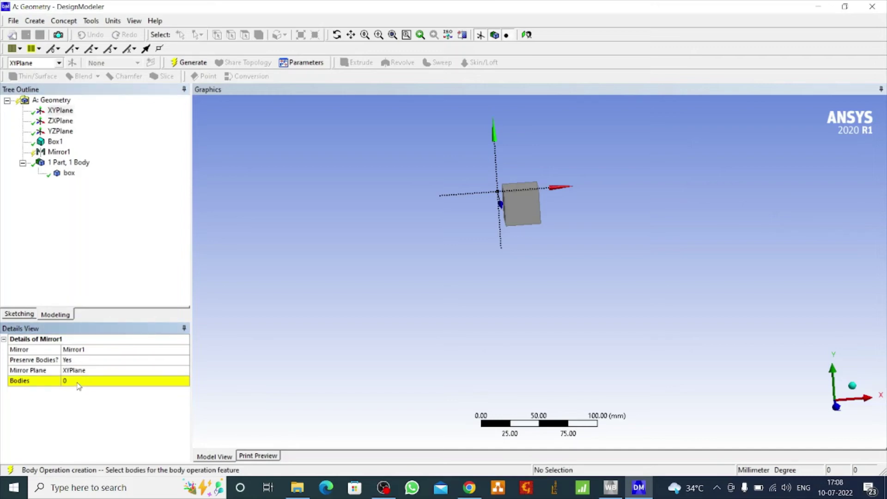
Assign the box as the body to mirror and generate the mirrored copy
{"action": "left_click", "coordinate": [78, 381]}
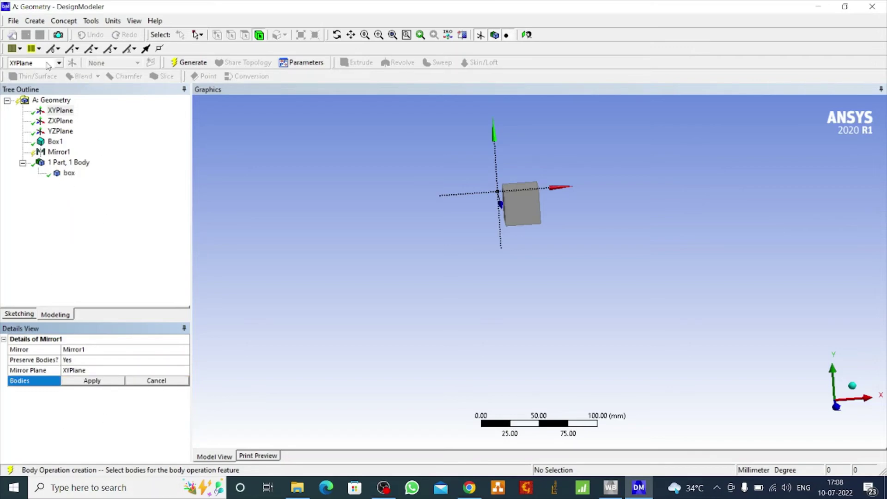
{"action": "left_click", "coordinate": [69, 173]}
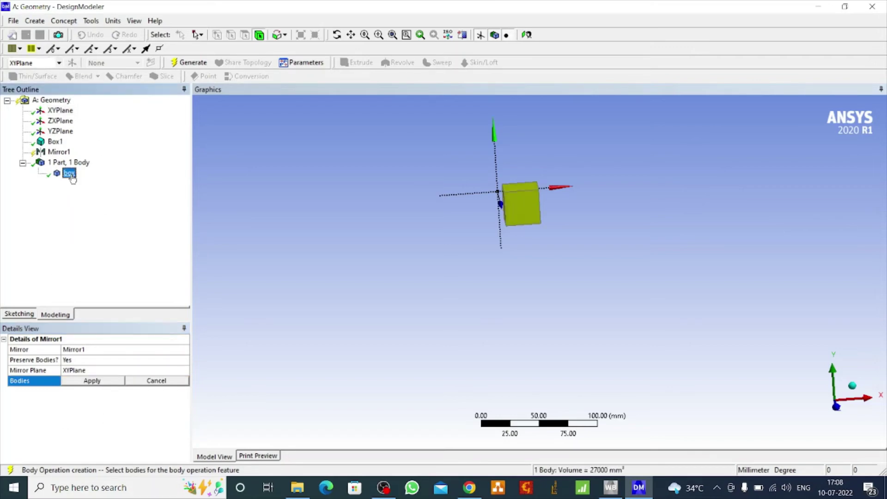
{"action": "left_click", "coordinate": [91, 382]}
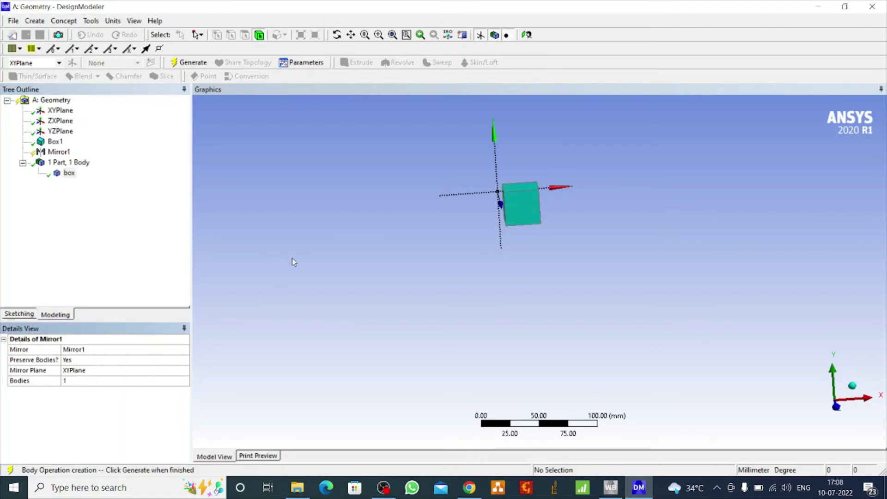
{"action": "left_click", "coordinate": [189, 63]}
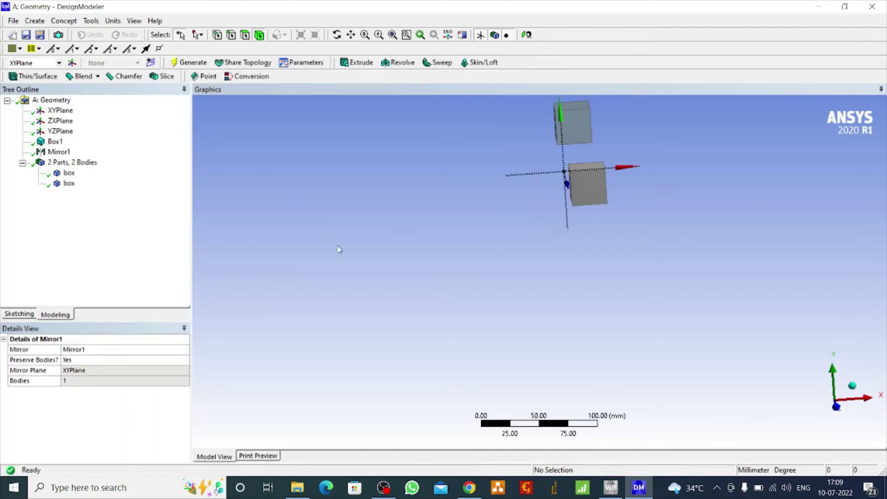
Delete the Mirror feature from the model and confirm its removal
{"action": "left_click", "coordinate": [337, 35]}
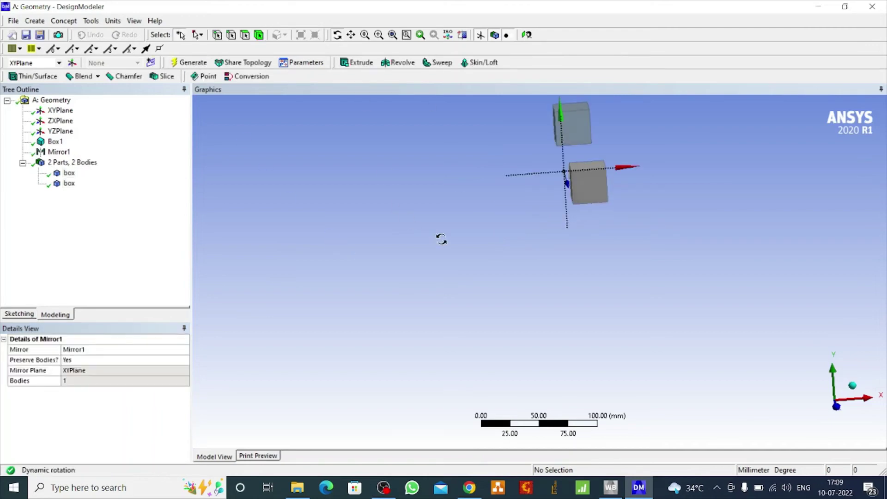
{"action": "left_click_drag", "start_coordinate": [439, 239], "coordinate": [567, 256]}
{"action": "left_click_drag", "start_coordinate": [720, 184], "coordinate": [755, 208]}
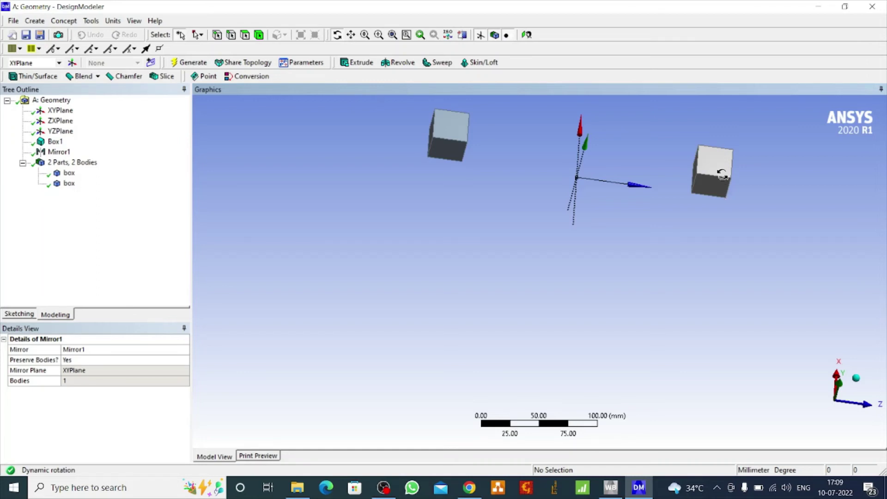
{"action": "right_click", "coordinate": [58, 153]}
{"action": "left_click", "coordinate": [88, 232]}
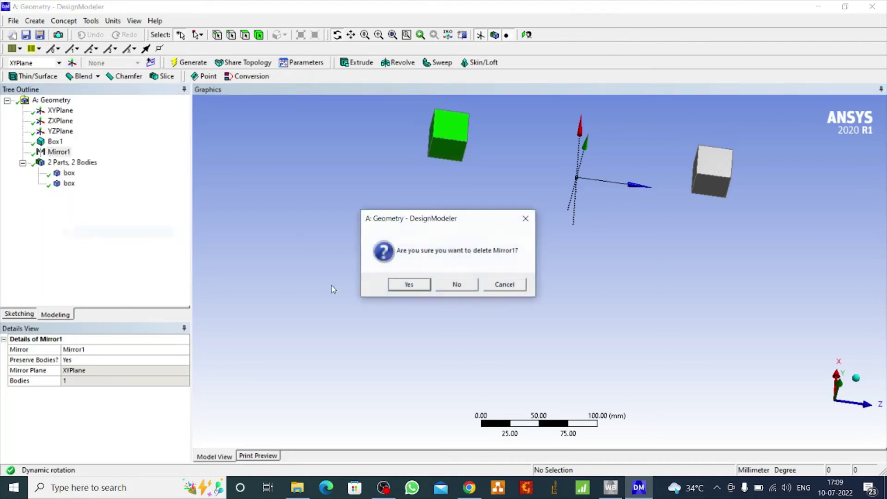
{"action": "left_click", "coordinate": [408, 285]}
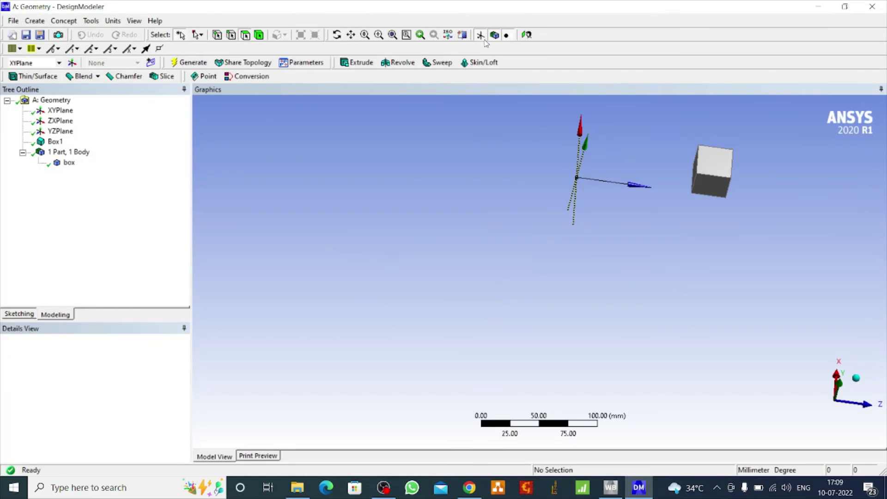
Start a Scale body transformation about the world origin with the box as the body to scale
{"action": "left_click", "coordinate": [61, 111]}
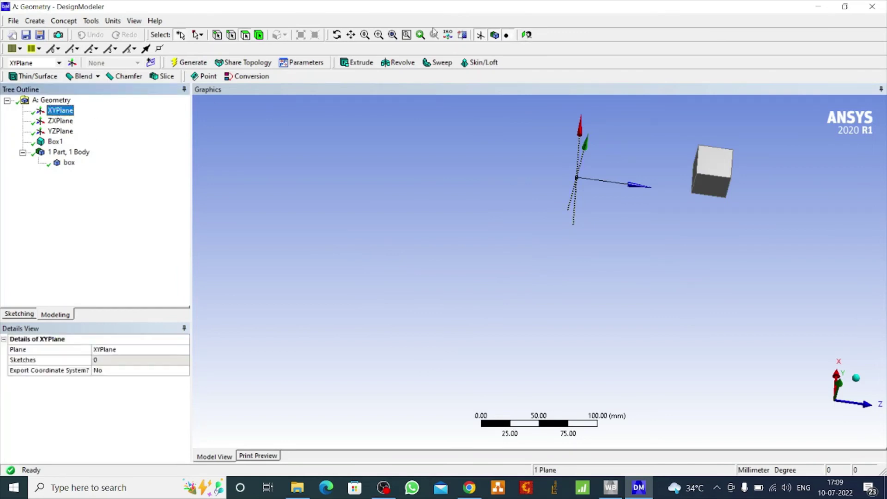
{"action": "left_click", "coordinate": [527, 34]}
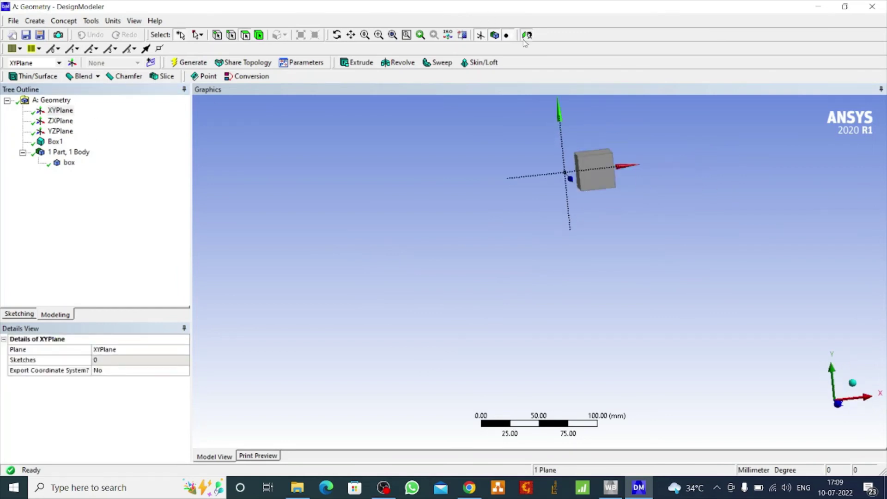
{"action": "left_click", "coordinate": [35, 21]}
{"action": "mouse_move", "coordinate": [79, 190]}
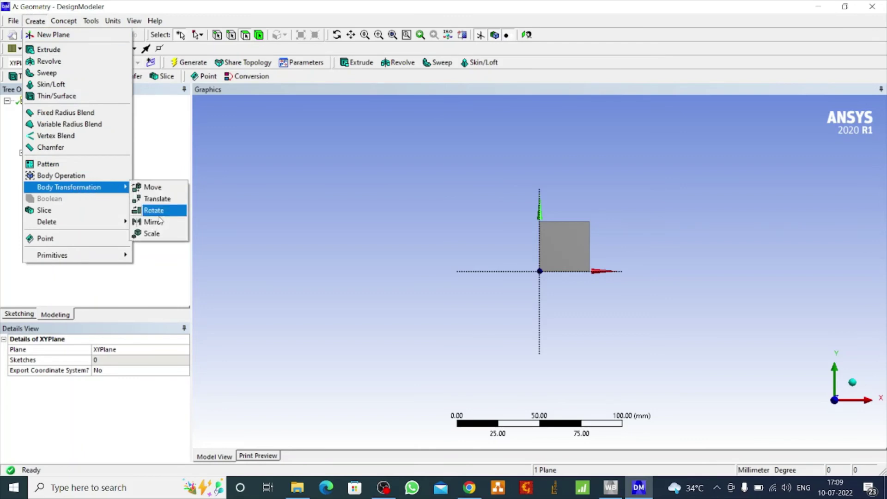
{"action": "left_click", "coordinate": [152, 234]}
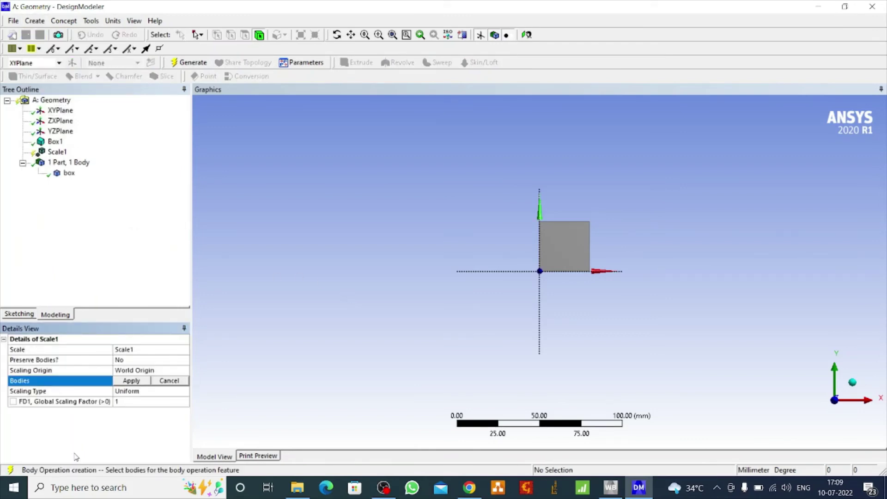
{"action": "left_click", "coordinate": [69, 173]}
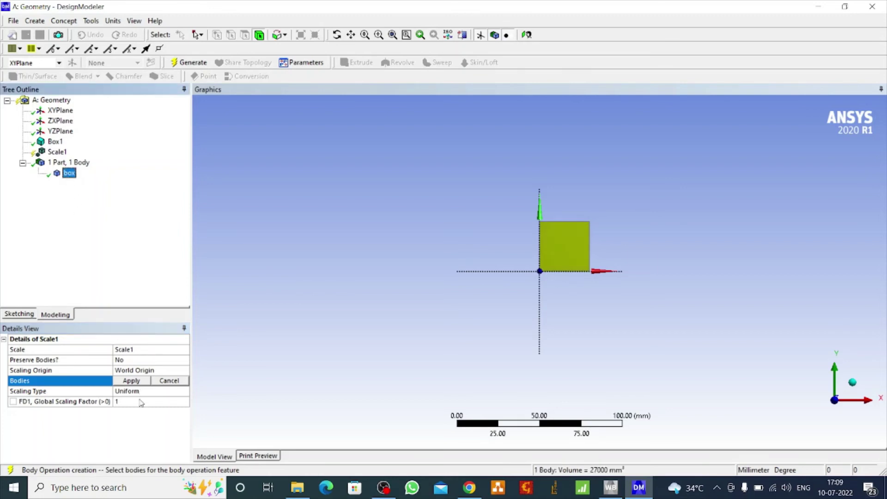
{"action": "left_click", "coordinate": [132, 382]}
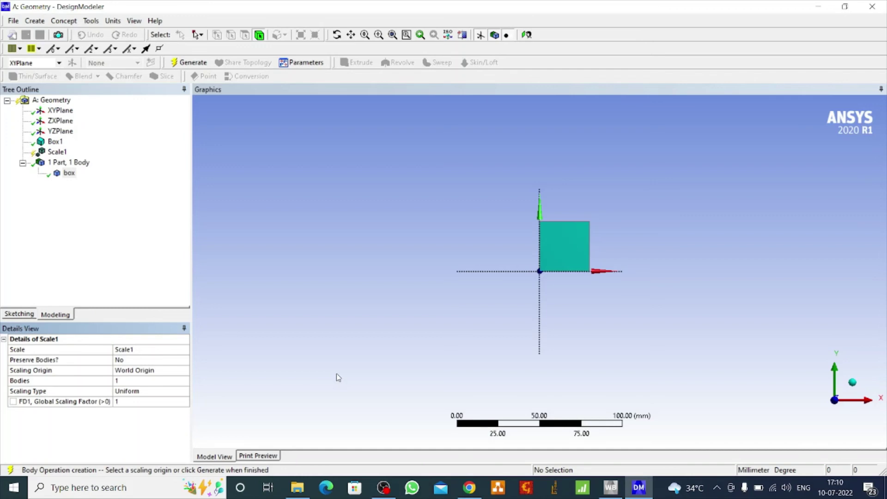
Set the global scaling factor to 2 and generate the scaled box
{"action": "left_click", "coordinate": [126, 401]}
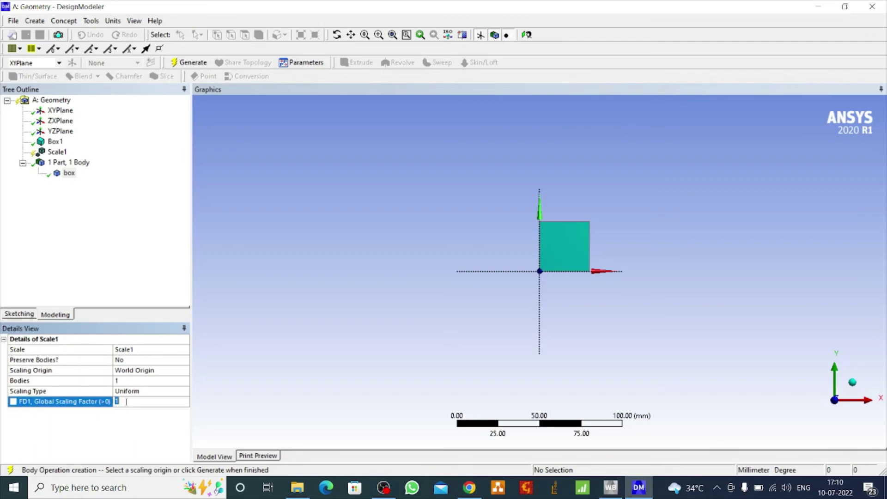
{"action": "type", "text": "2"}
{"action": "left_click", "coordinate": [187, 64]}
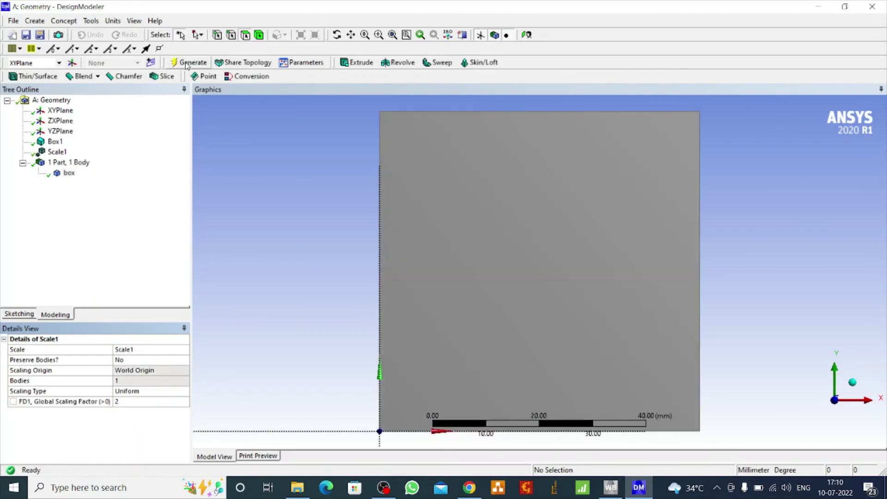
Set the global scaling factor to 3 and regenerate the box
{"action": "scroll", "coordinate": [324, 216], "scroll_direction": "down", "scroll_amount": 3}
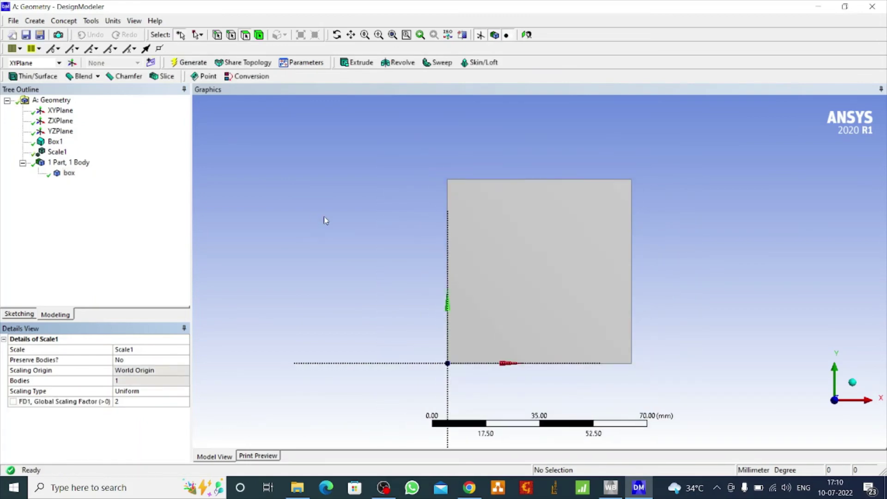
{"action": "left_click", "coordinate": [124, 402]}
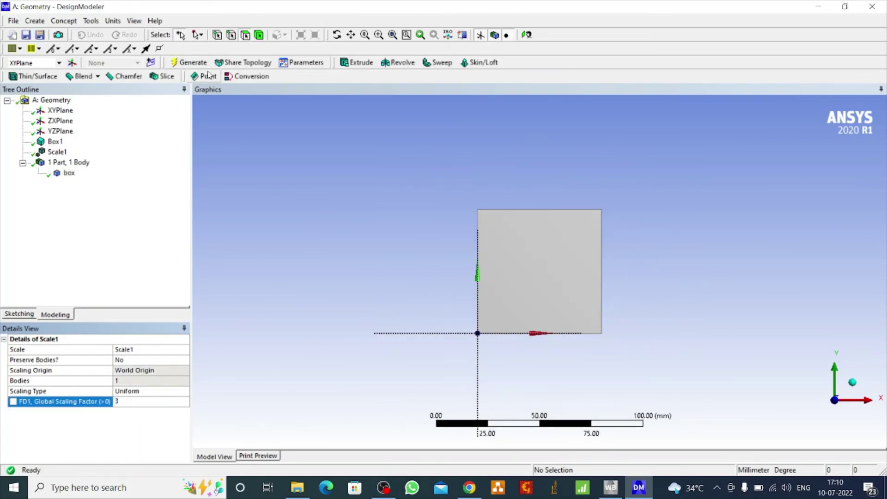
{"action": "left_click", "coordinate": [194, 62]}
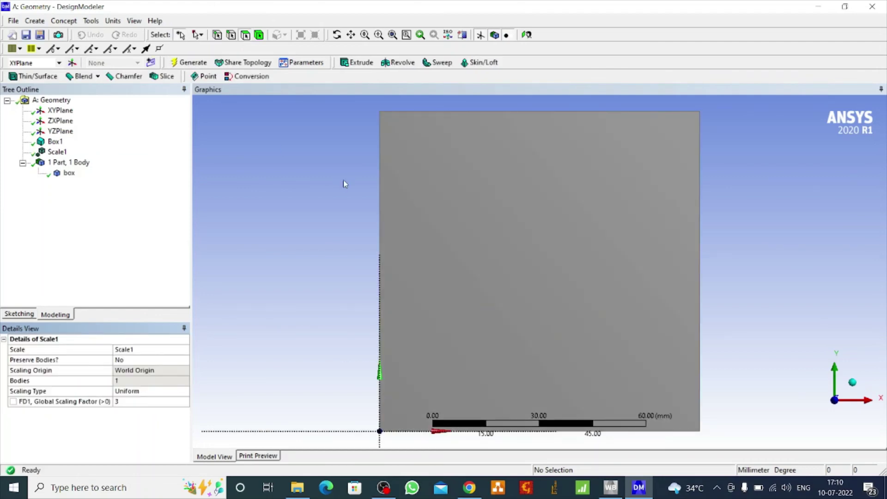
Set the global scaling factor to 1 and regenerate the box
{"action": "key", "text": "F7"}
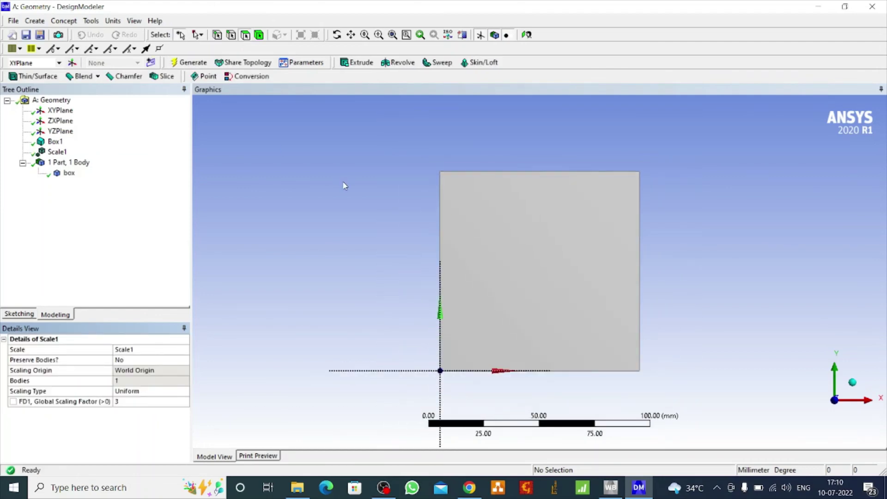
{"action": "left_click", "coordinate": [337, 34]}
{"action": "left_click_drag", "start_coordinate": [384, 286], "coordinate": [368, 206]}
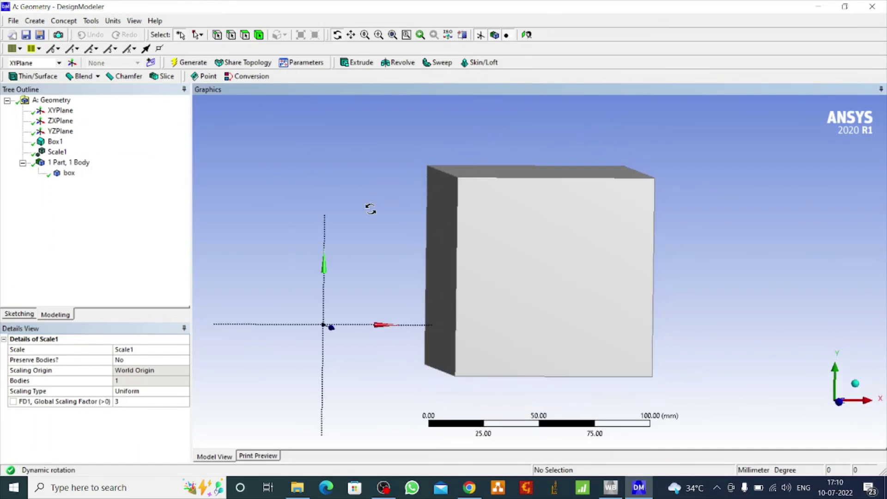
{"action": "left_click", "coordinate": [118, 402]}
{"action": "type", "text": "5"}
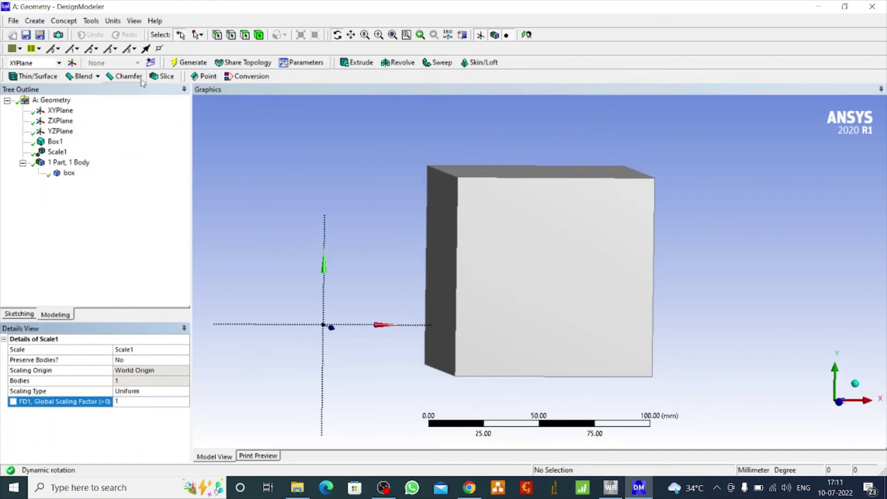
{"action": "left_click", "coordinate": [187, 63]}
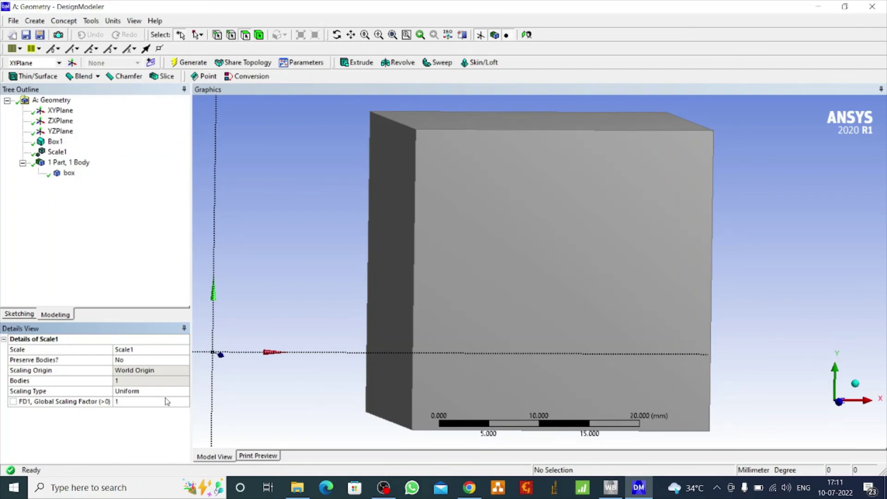
Change the Scale feature's scaling type to Non-Uniform, with separate X, Y and Z factors
{"action": "left_click", "coordinate": [166, 394]}
{"action": "left_click", "coordinate": [184, 391]}
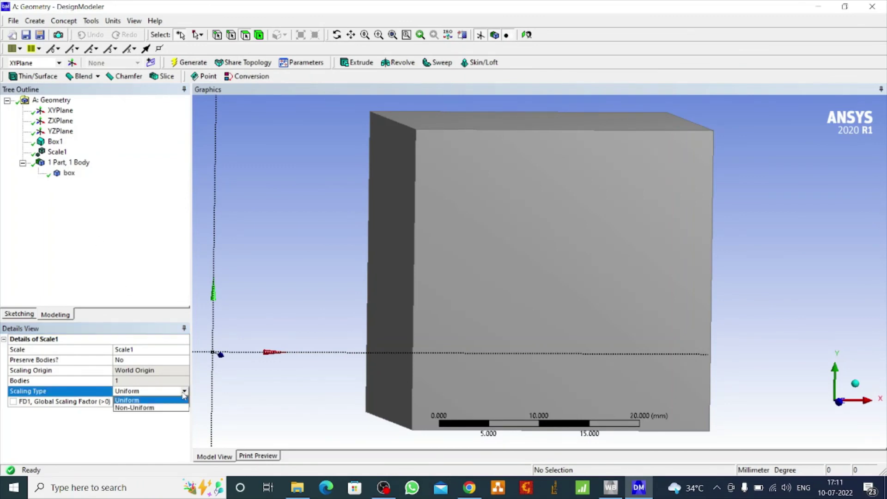
{"action": "left_click", "coordinate": [152, 408]}
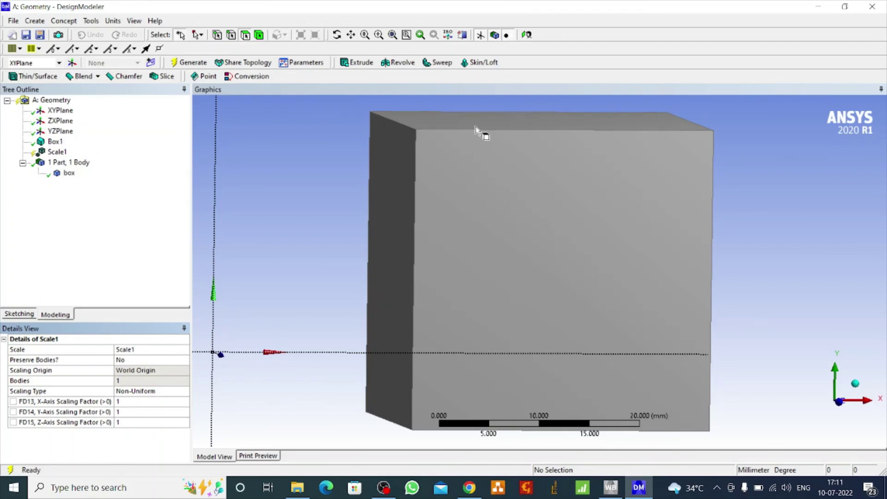
{"action": "left_click", "coordinate": [60, 111]}
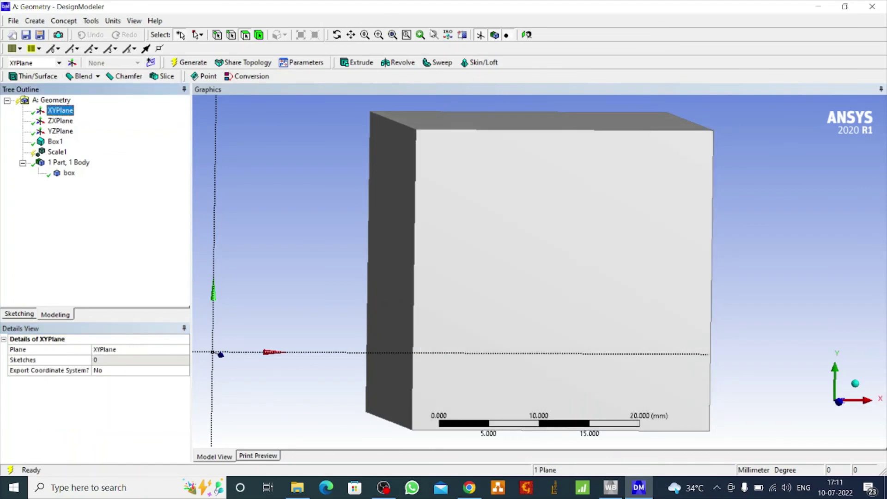
Set the Scale feature's X-axis scaling factor to 3, regenerate the box and inspect its stretched shape in 3D
{"action": "left_click", "coordinate": [527, 35]}
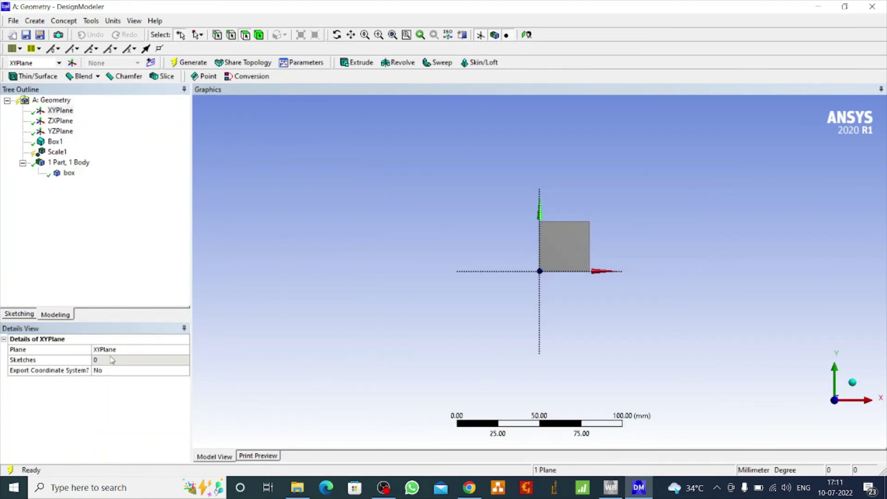
{"action": "left_click", "coordinate": [57, 153]}
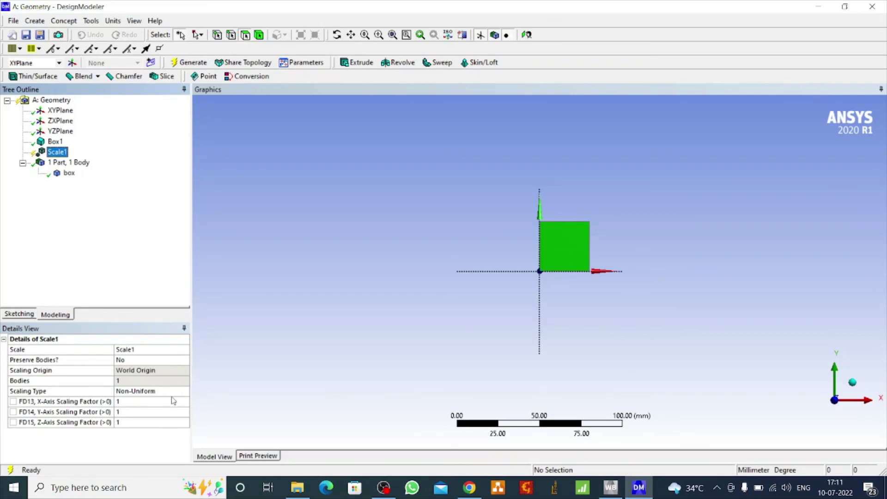
{"action": "left_click", "coordinate": [130, 402]}
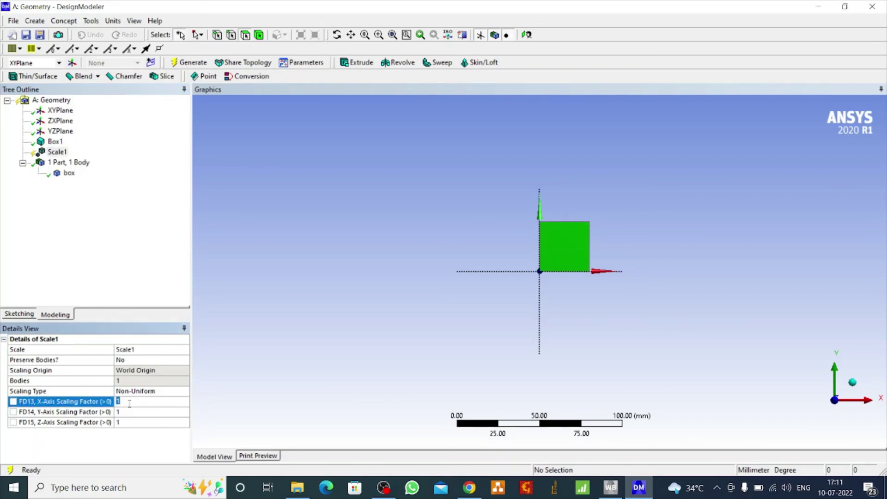
{"action": "type", "text": "3"}
{"action": "left_click", "coordinate": [195, 63]}
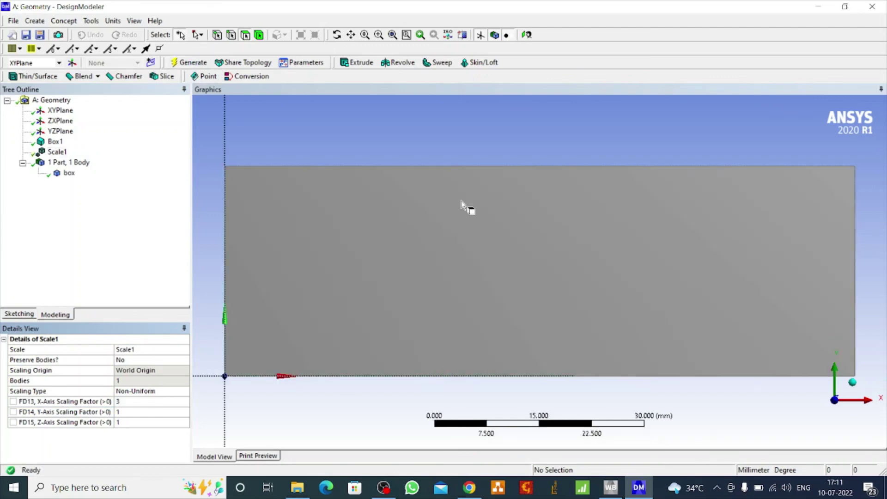
{"action": "scroll", "coordinate": [464, 206], "scroll_direction": "down", "scroll_amount": 2}
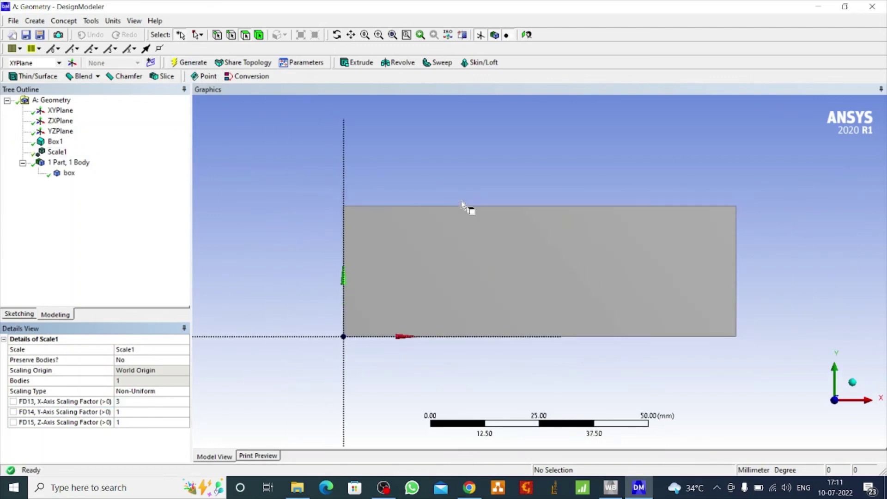
{"action": "left_click", "coordinate": [337, 34]}
{"action": "left_click_drag", "start_coordinate": [388, 224], "coordinate": [424, 245]}
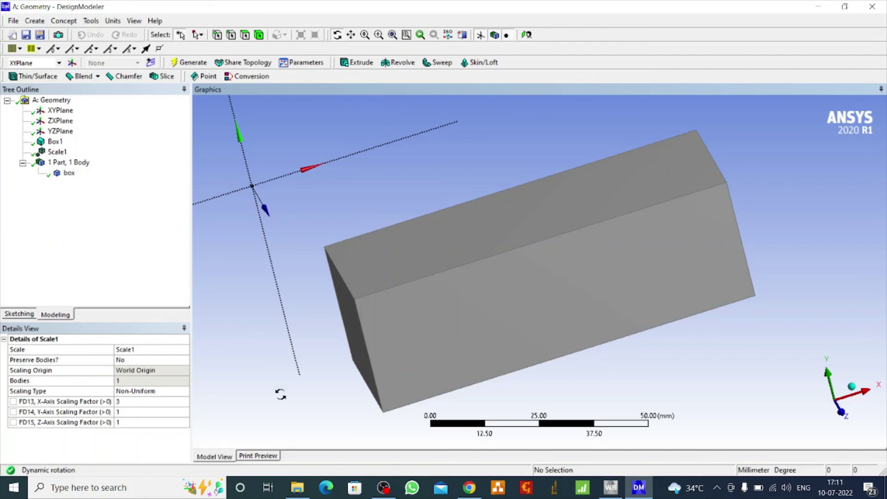
Set the X-axis scaling factor to 1 and the Y-axis factor to 4, and regenerate the box
{"action": "left_click", "coordinate": [127, 411]}
{"action": "left_click", "coordinate": [124, 402]}
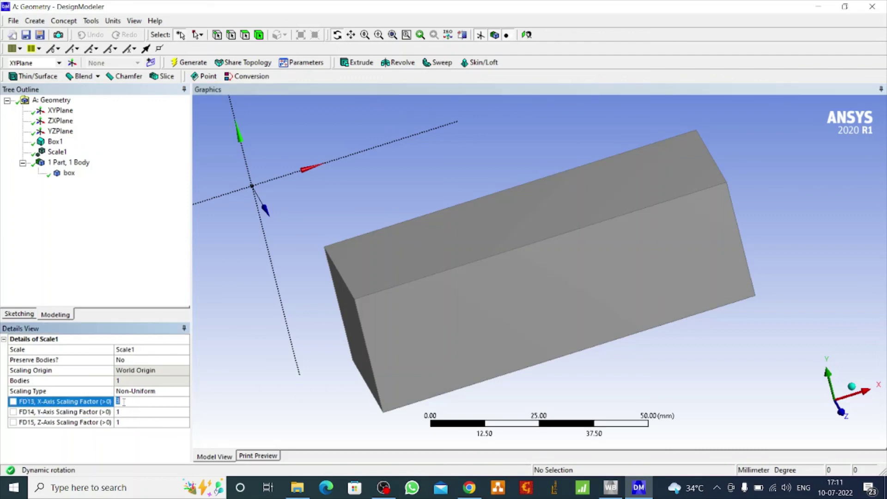
{"action": "type", "text": "1"}
{"action": "left_click", "coordinate": [125, 411]}
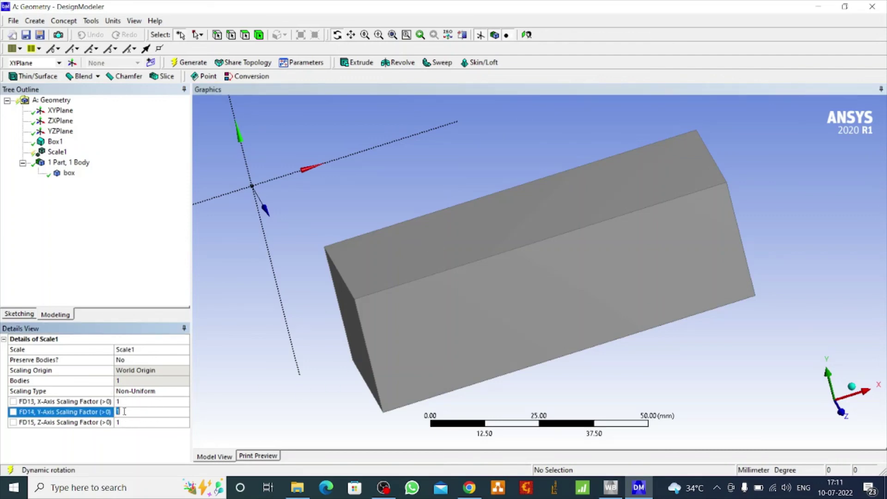
{"action": "type", "text": "4"}
{"action": "left_click", "coordinate": [197, 64]}
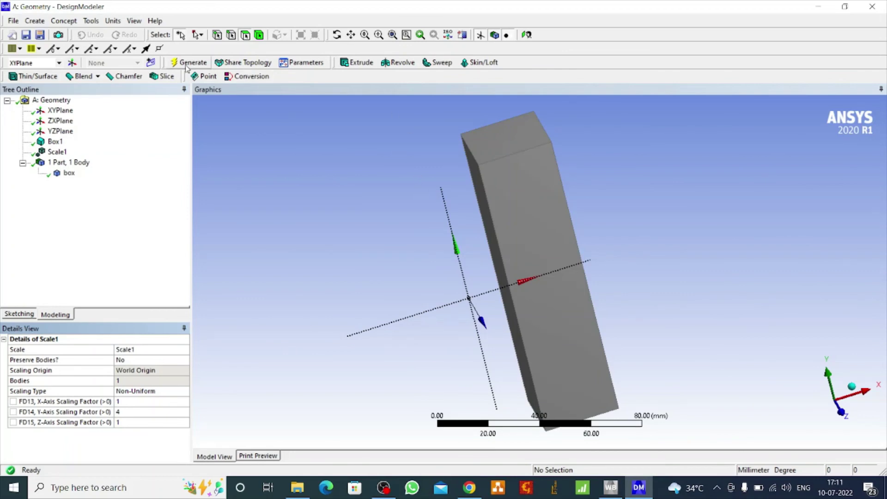
{"action": "left_click", "coordinate": [337, 35]}
{"action": "left_click_drag", "start_coordinate": [409, 224], "coordinate": [431, 234]}
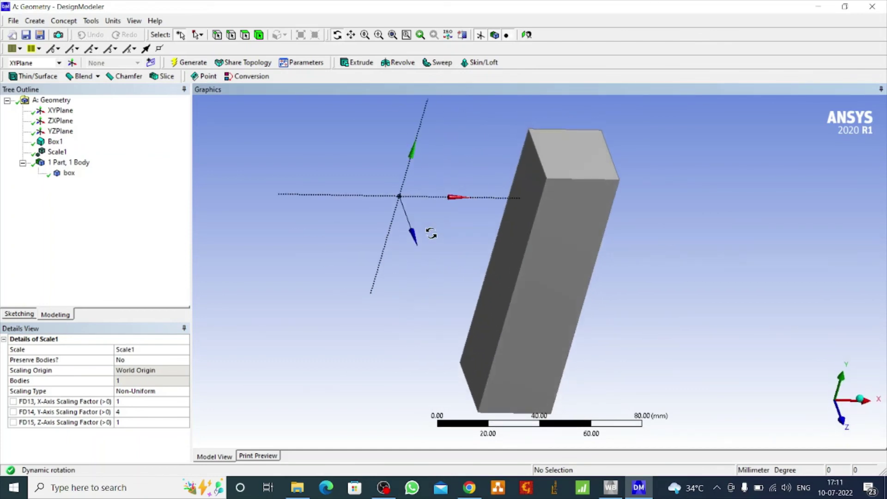
Set the Y-axis scaling factor to 1 and the Z-axis factor to 2, and regenerate the box
{"action": "left_click", "coordinate": [143, 412]}
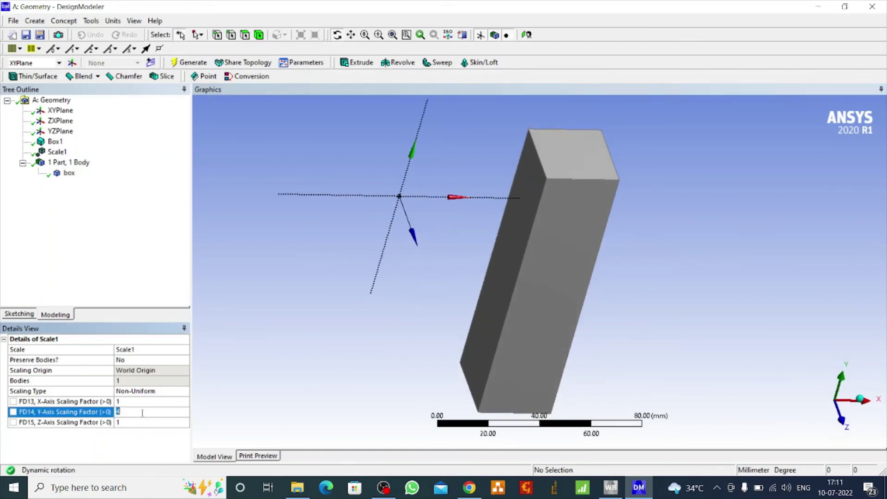
{"action": "type", "text": "1"}
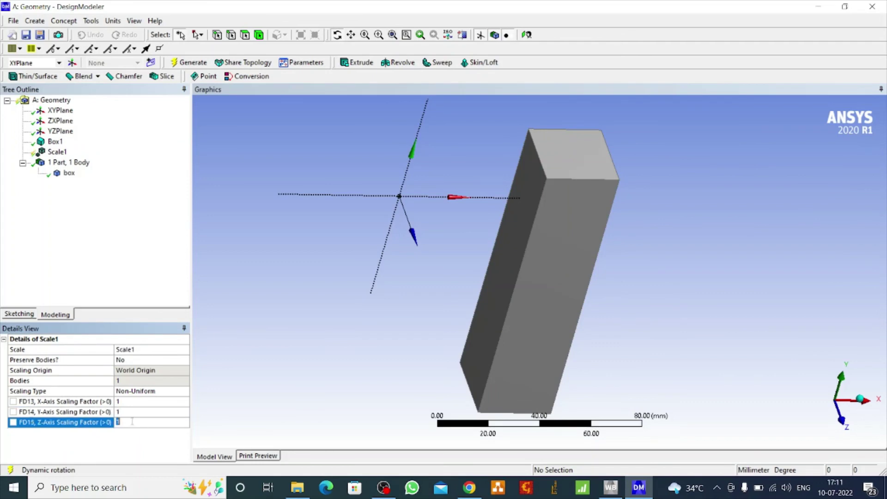
{"action": "left_click", "coordinate": [134, 422]}
{"action": "type", "text": "2"}
{"action": "left_click", "coordinate": [194, 62]}
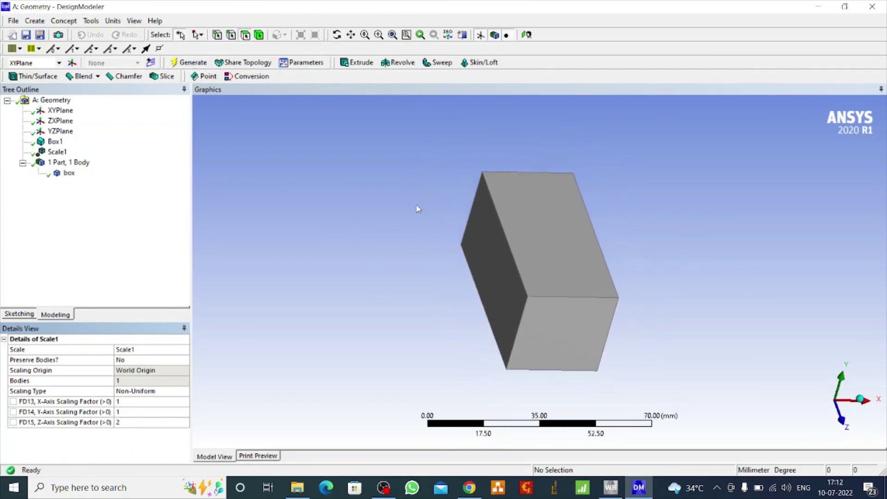
{"action": "scroll", "coordinate": [418, 209], "scroll_direction": "down", "scroll_amount": 3}
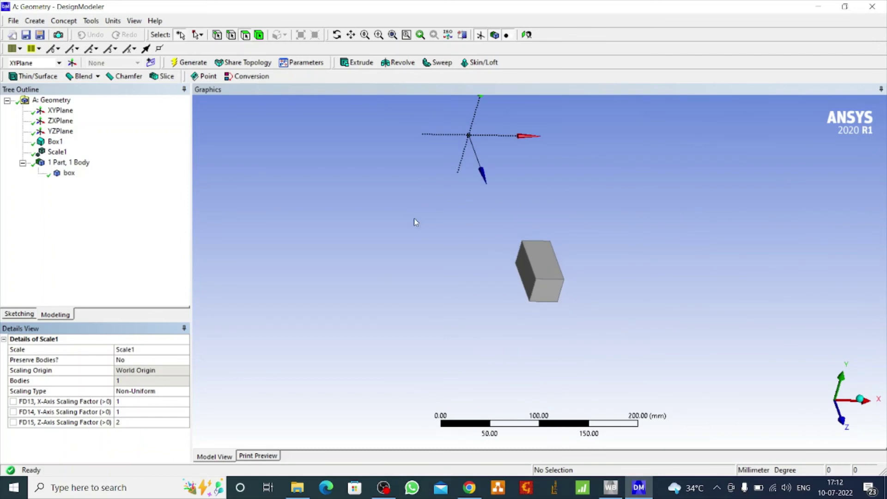